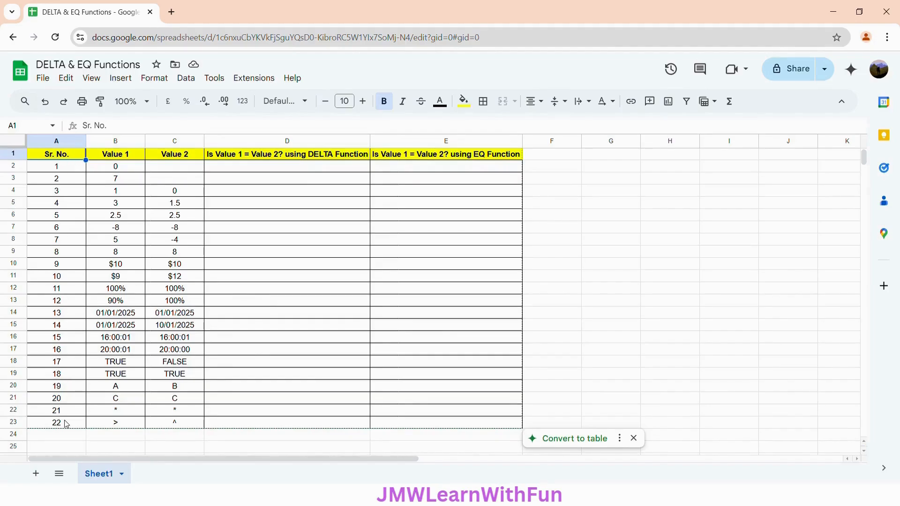
# - Review the serial number formula in A2 and the headers of the Value 1, Value 2, DELTA and EQ columns
pyautogui.click(70, 172)
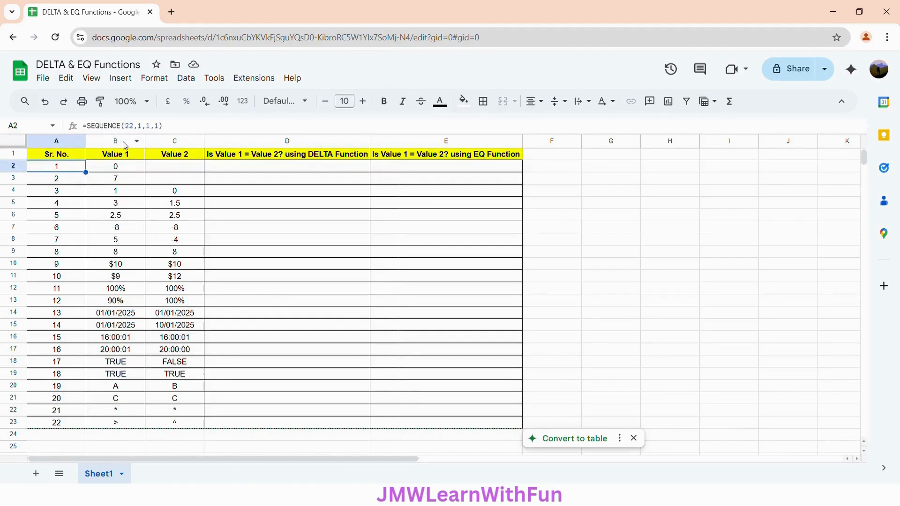
pyautogui.click(132, 158)
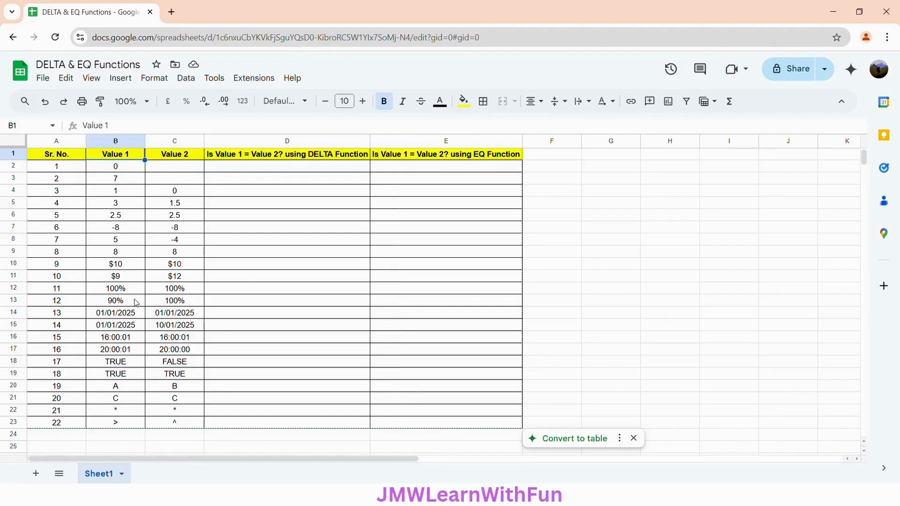
pyautogui.click(186, 155)
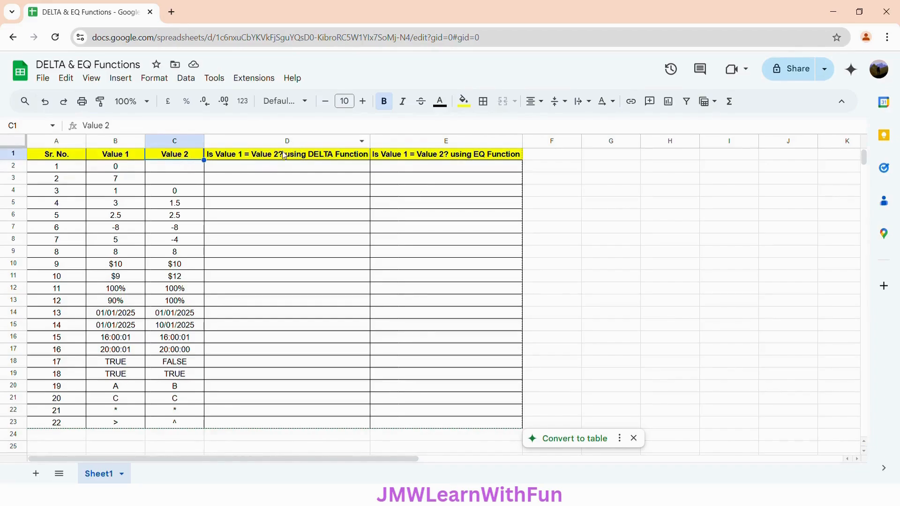
pyautogui.click(229, 158)
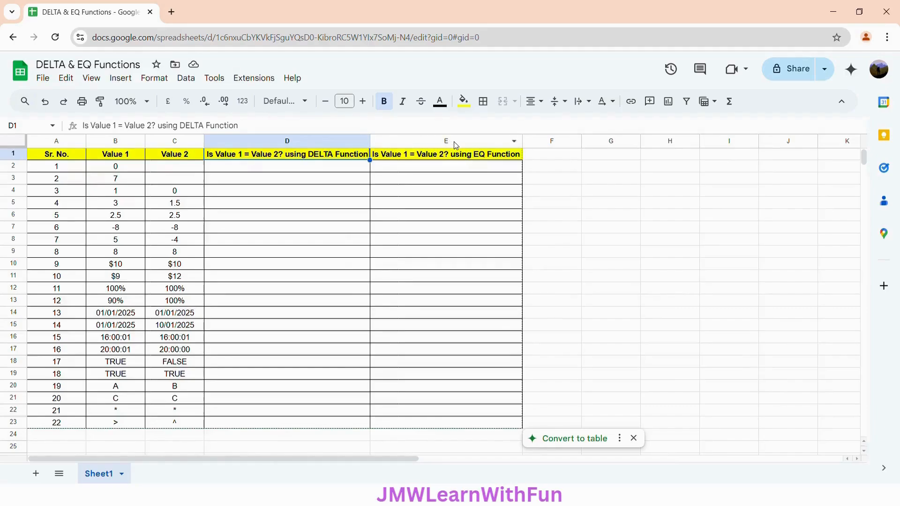
pyautogui.click(402, 157)
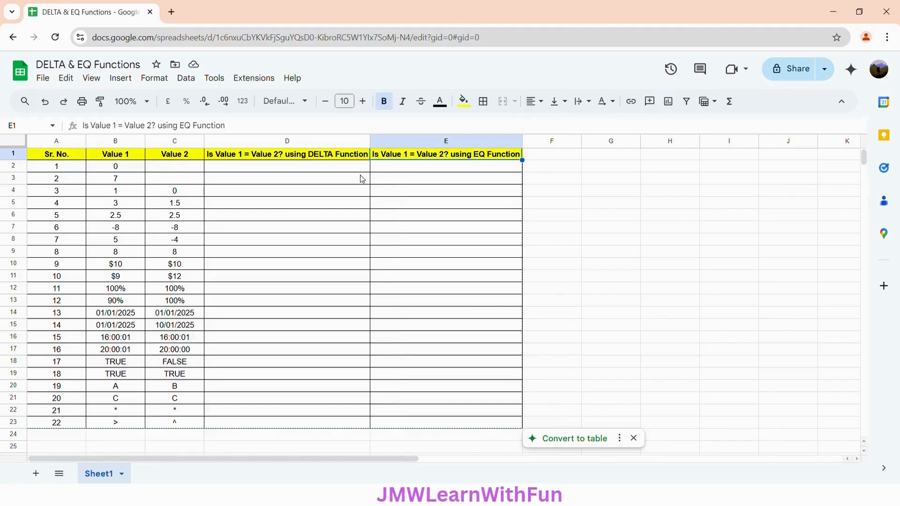
# - Enter =DELTA(B2,C2) in D2 and accept the suggested auto-fill for the rest of the DELTA column through row 23
pyautogui.click(338, 170)
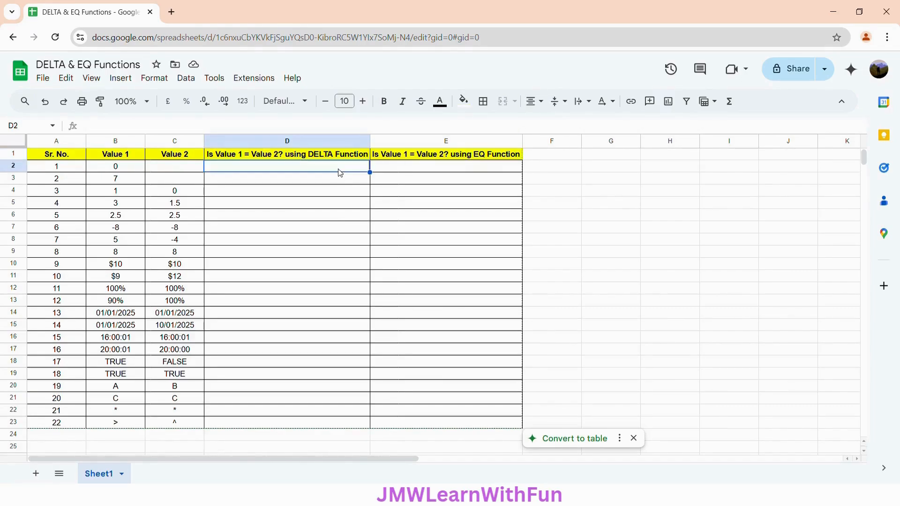
pyautogui.write('=')
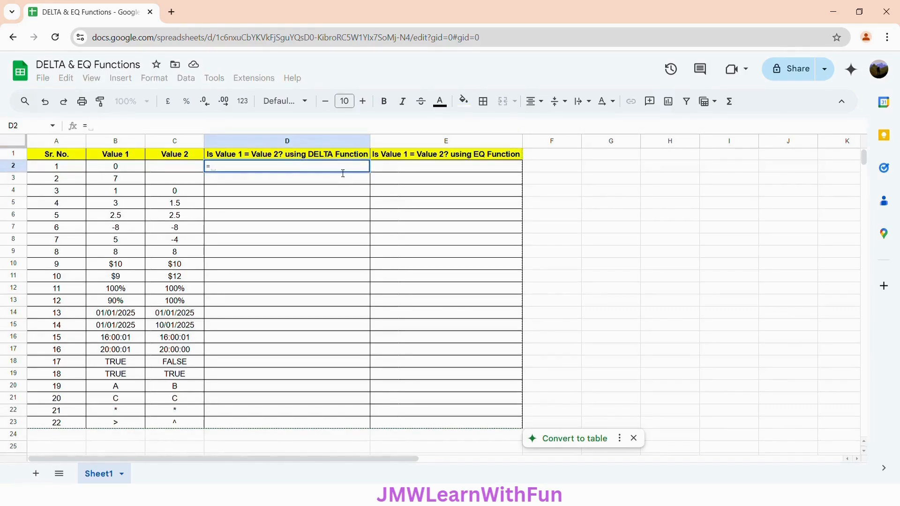
pyautogui.write('DELTA')
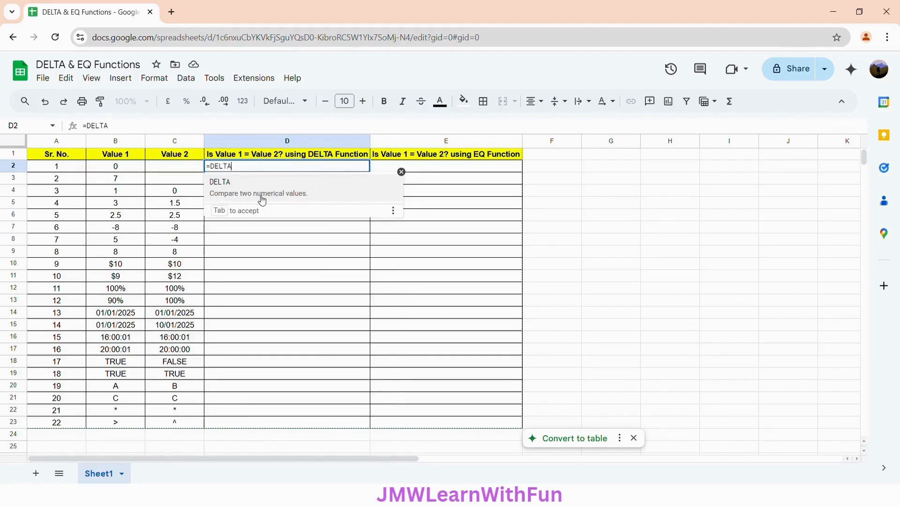
pyautogui.click(312, 202)
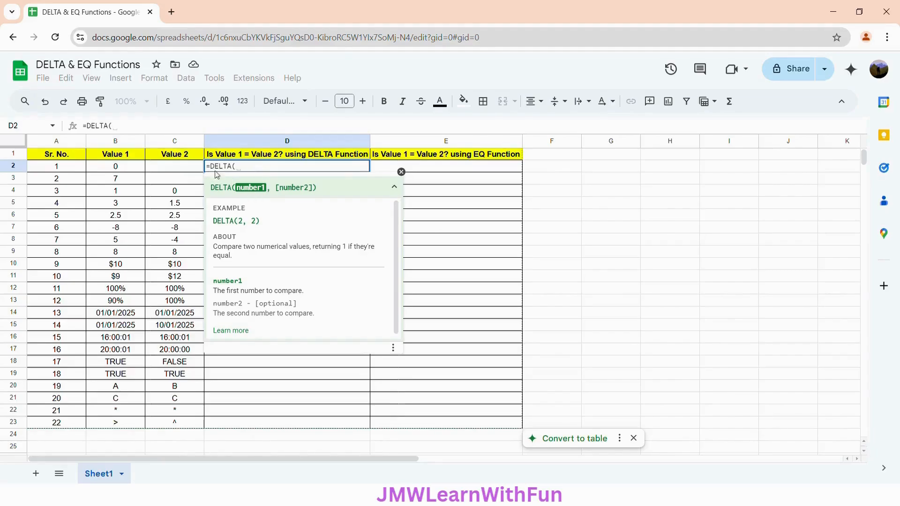
pyautogui.click(131, 170)
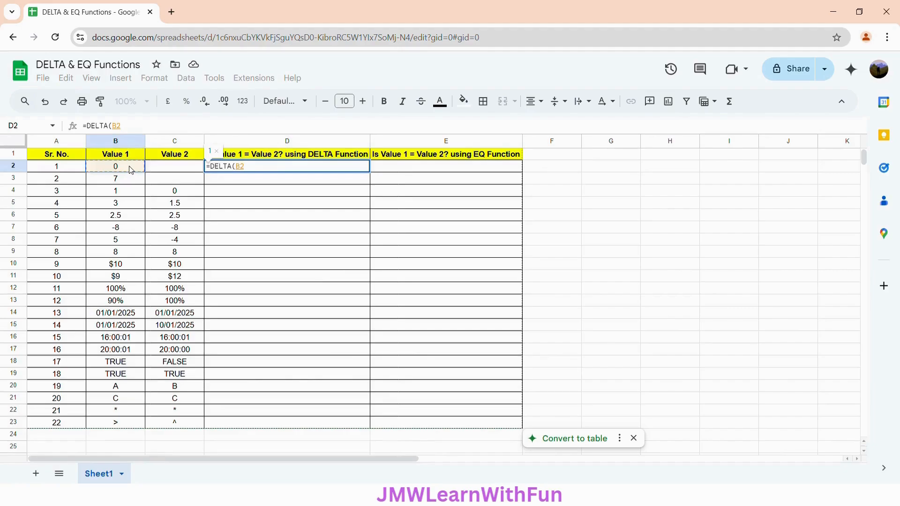
pyautogui.write(',')
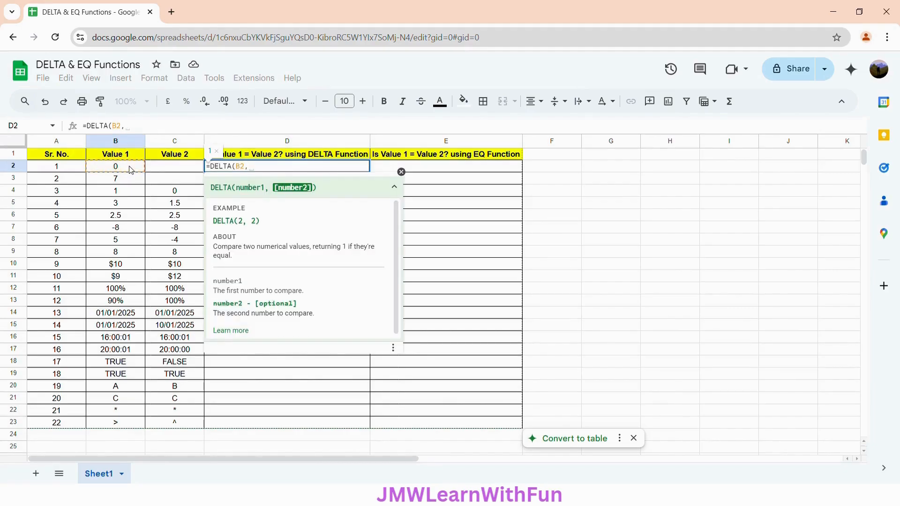
pyautogui.click(186, 170)
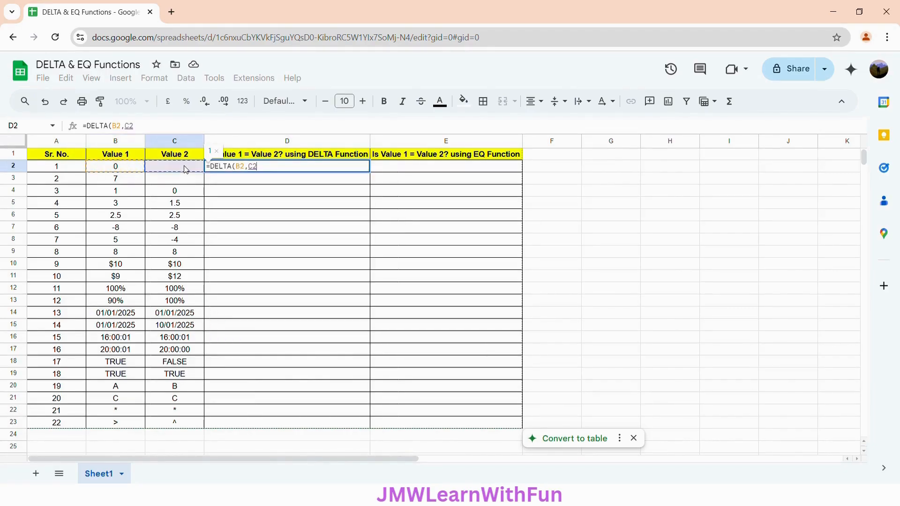
pyautogui.write(')')
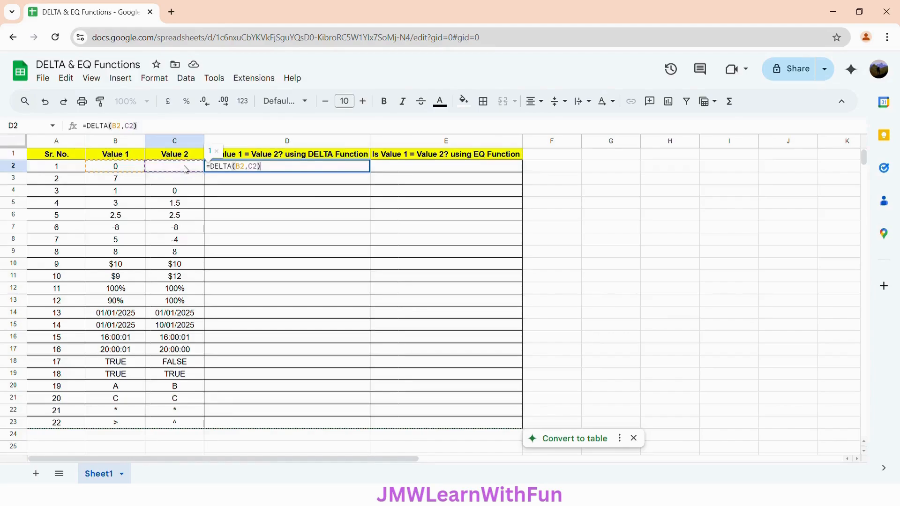
pyautogui.press('Return')
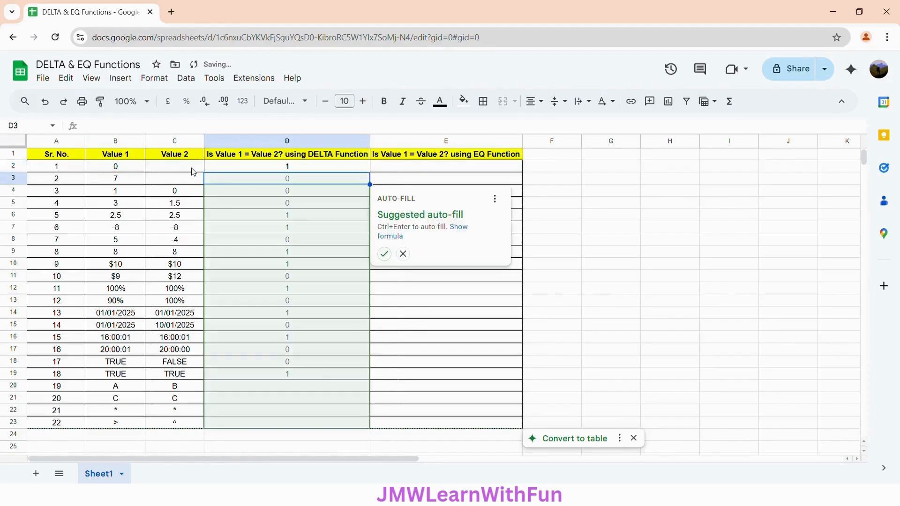
pyautogui.click(387, 258)
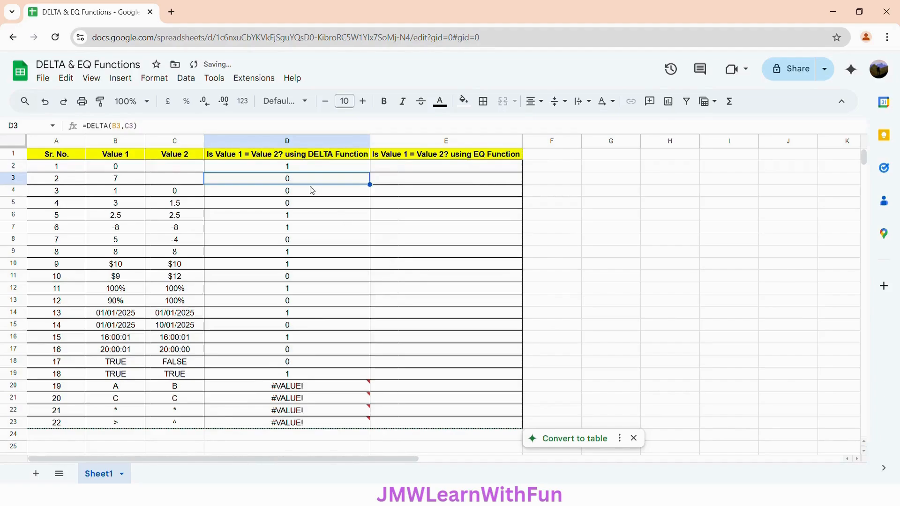
# - Compare Value 1 and the blank Value 2 with the DELTA results in rows 2 and 3
pyautogui.click(303, 172)
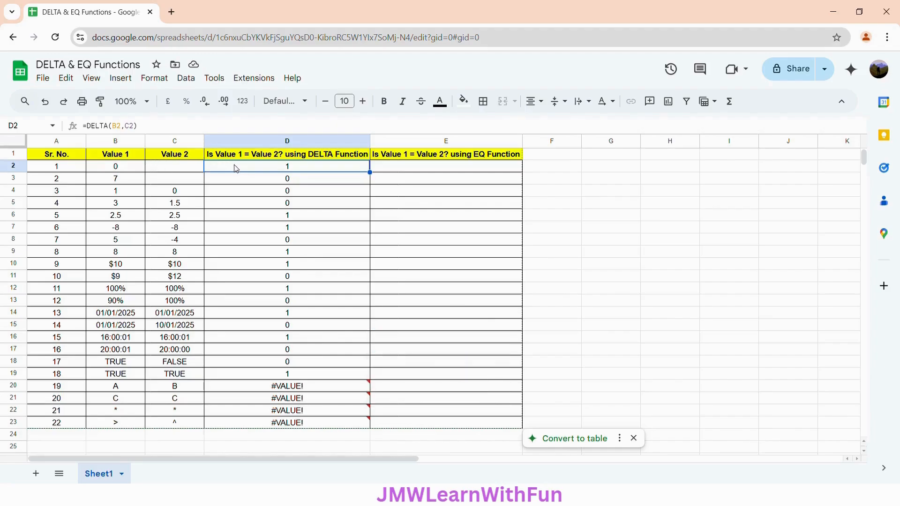
pyautogui.click(120, 170)
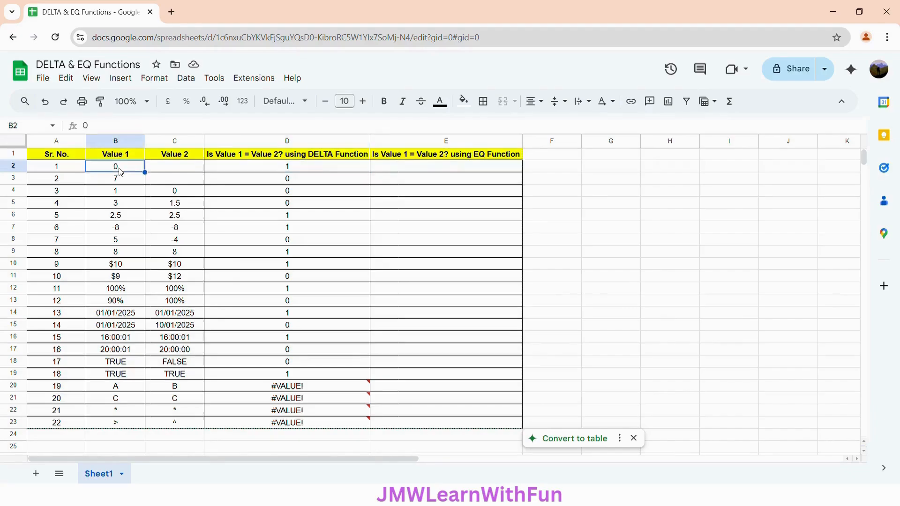
pyautogui.click(176, 171)
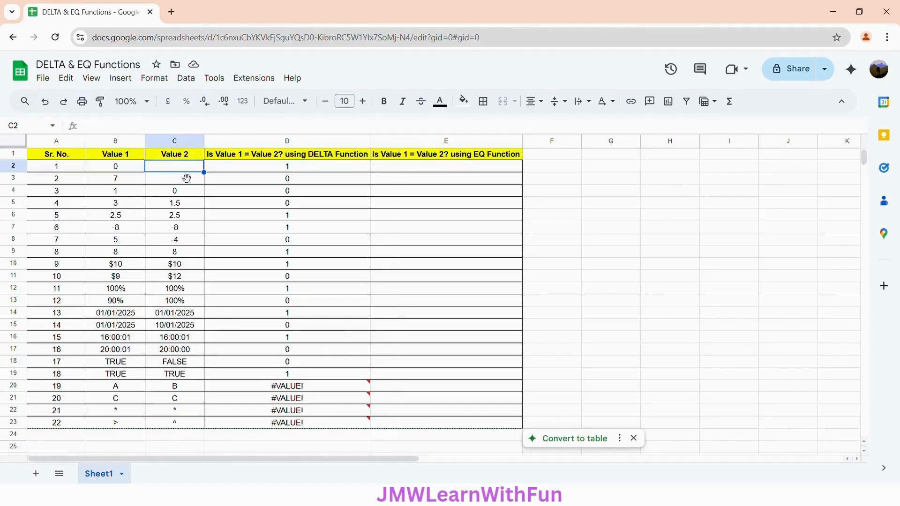
pyautogui.click(252, 170)
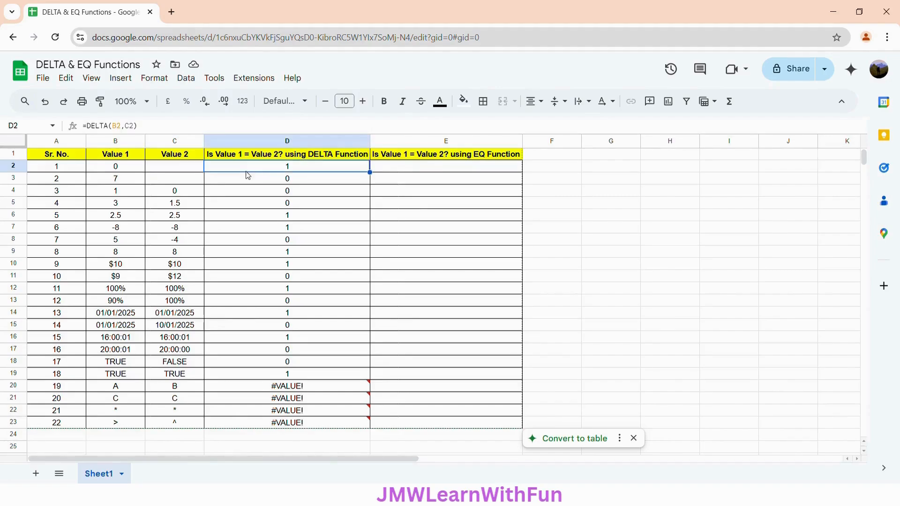
pyautogui.click(126, 183)
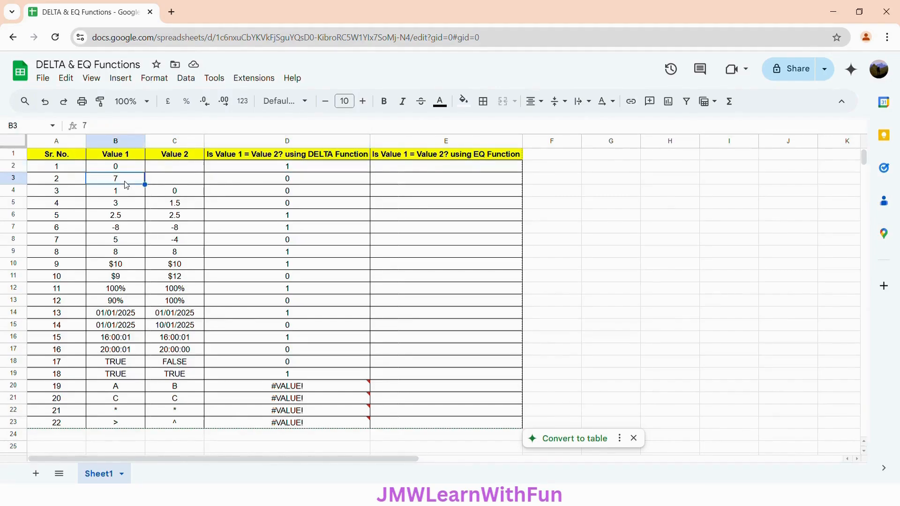
pyautogui.click(168, 182)
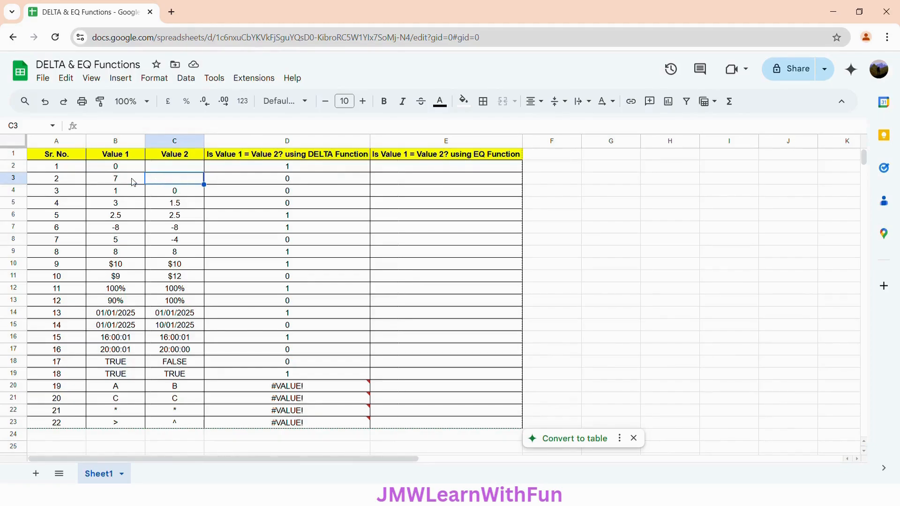
pyautogui.click(286, 184)
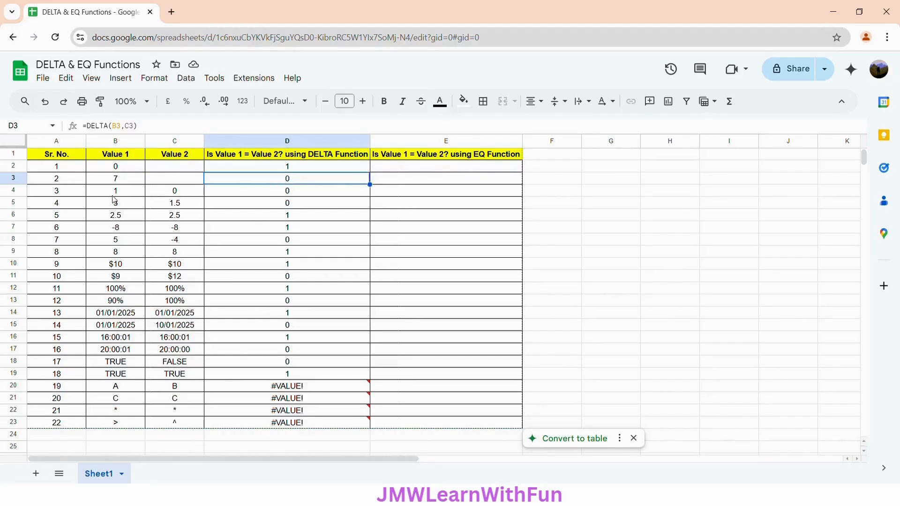
# - Check the whole-number and decimal pairs in rows 4 to 6 against their DELTA results
pyautogui.click(133, 197)
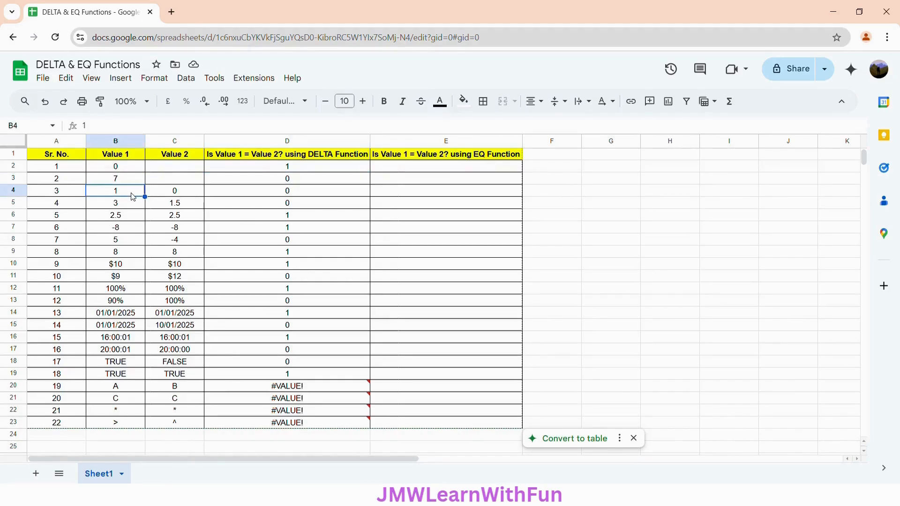
pyautogui.click(181, 196)
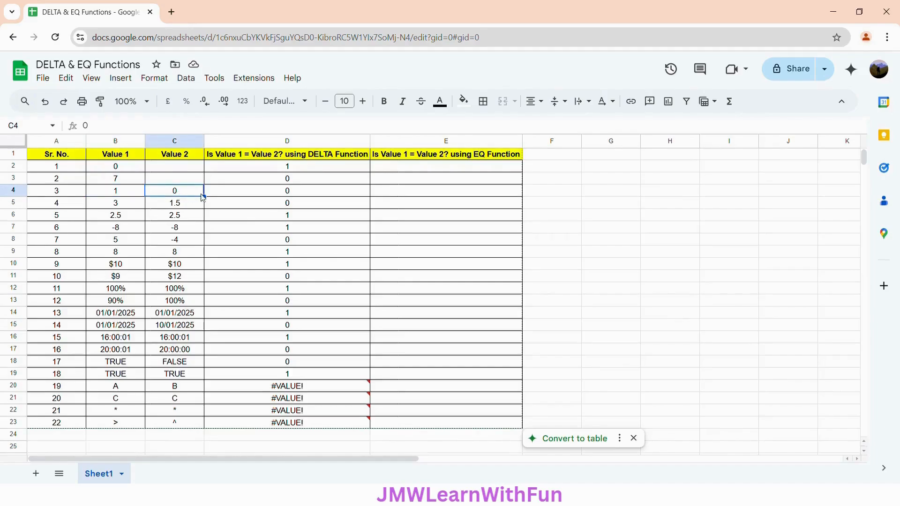
pyautogui.click(247, 196)
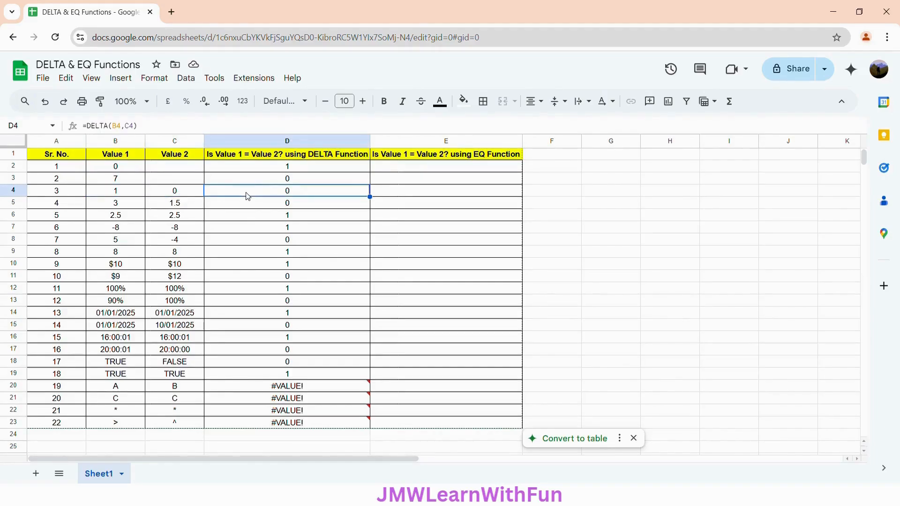
pyautogui.click(130, 206)
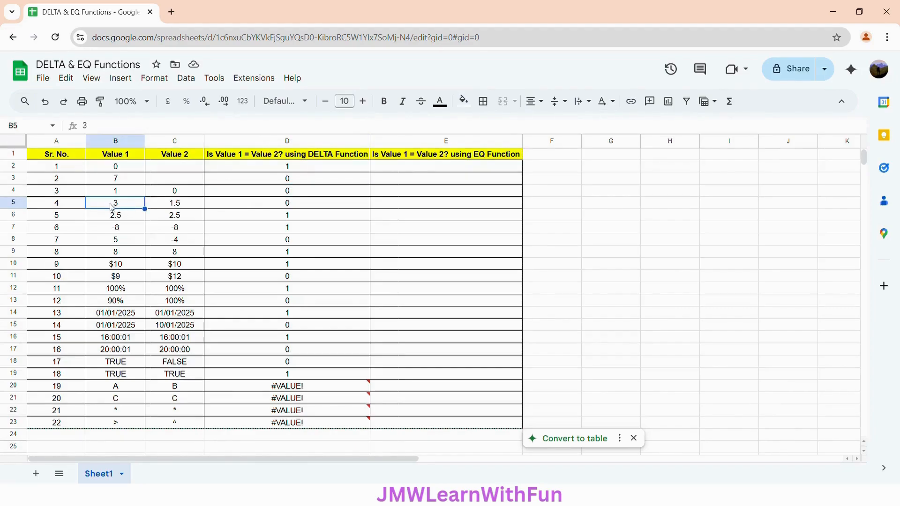
pyautogui.click(172, 206)
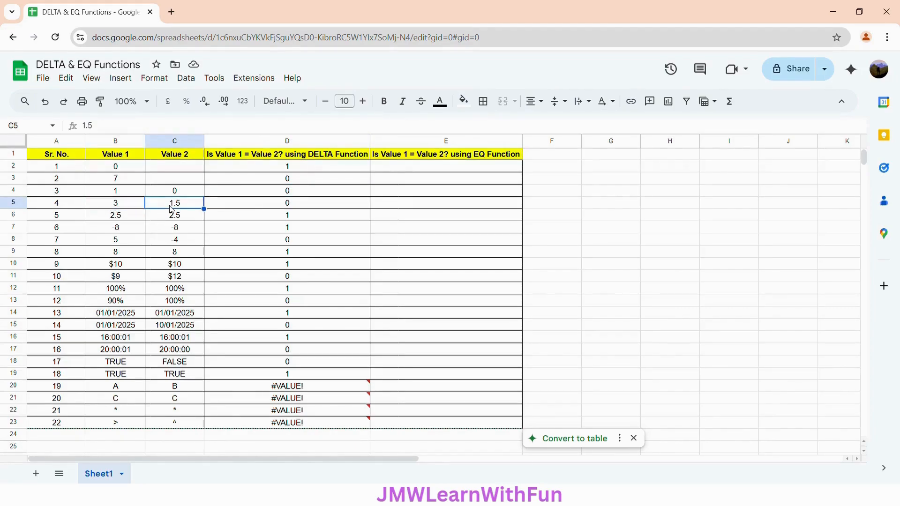
pyautogui.click(240, 207)
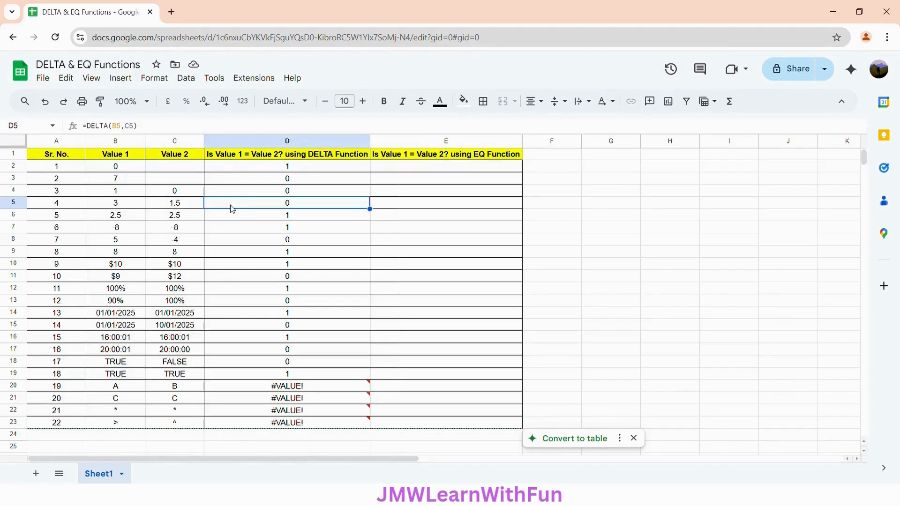
pyautogui.click(134, 218)
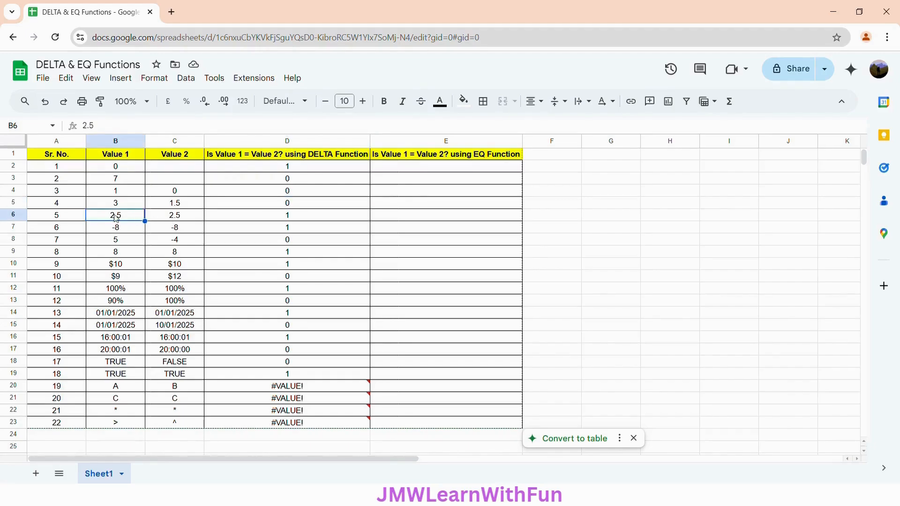
pyautogui.click(190, 220)
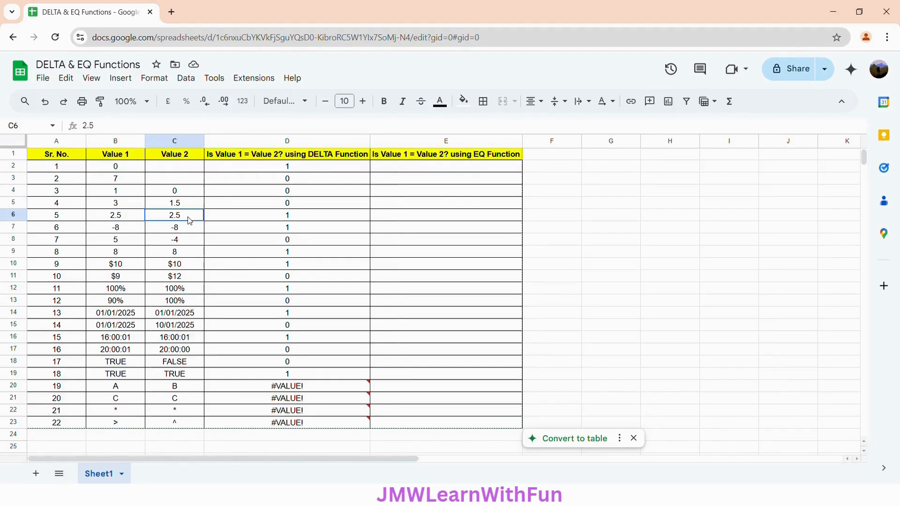
pyautogui.click(236, 220)
# - Compare the negative and whole-number pairs in rows 7 to 9 with their DELTA results
pyautogui.click(130, 231)
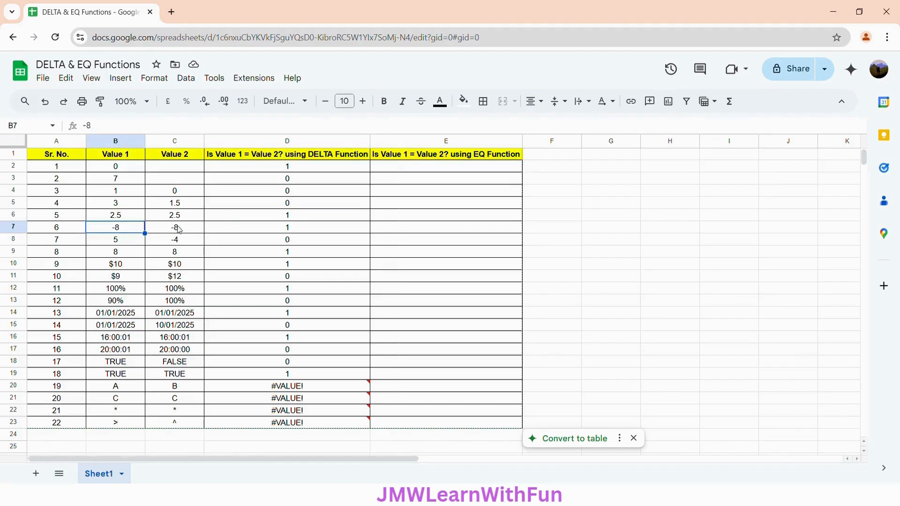
pyautogui.click(194, 233)
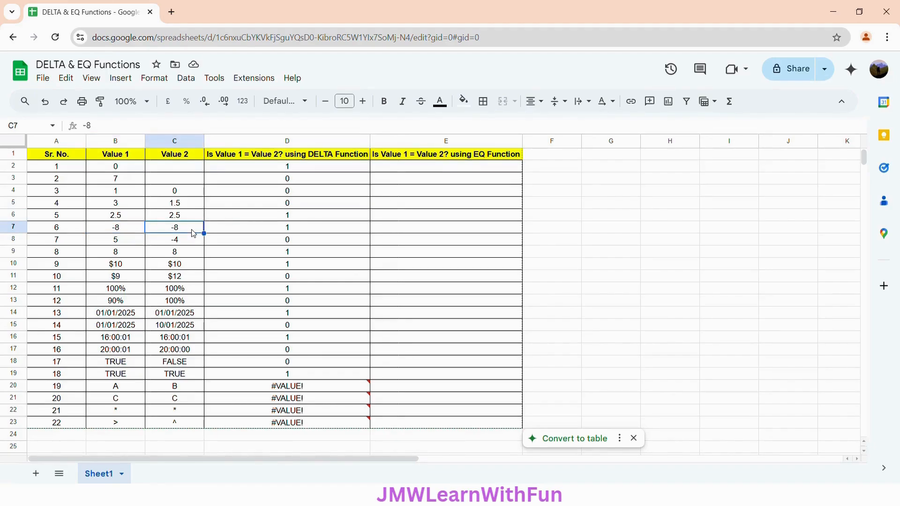
pyautogui.click(239, 234)
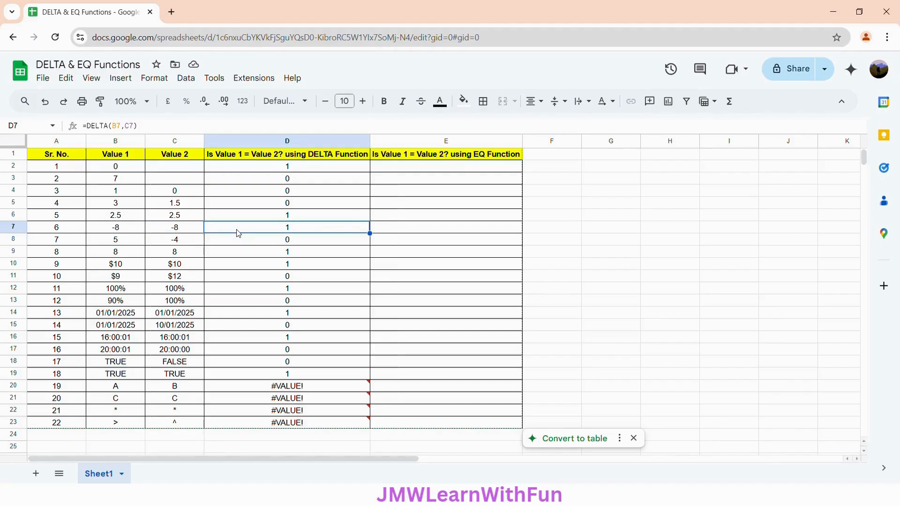
pyautogui.click(126, 244)
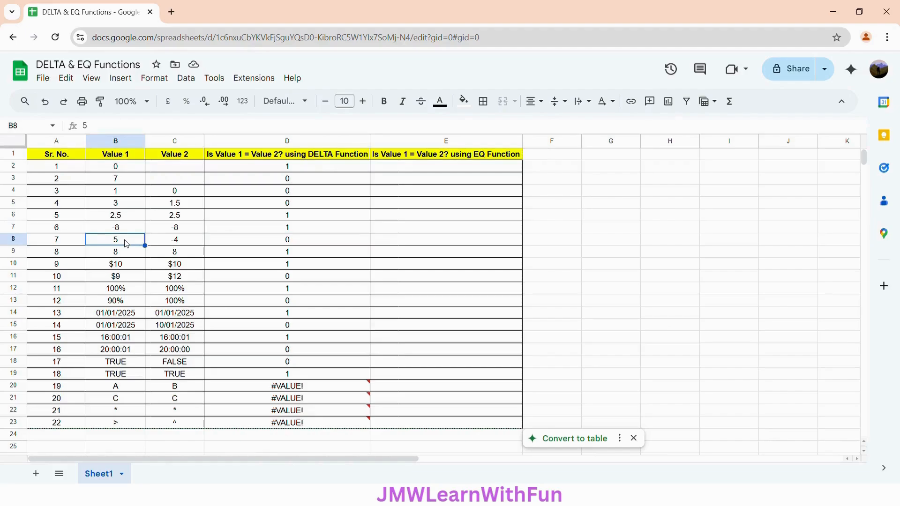
pyautogui.click(193, 243)
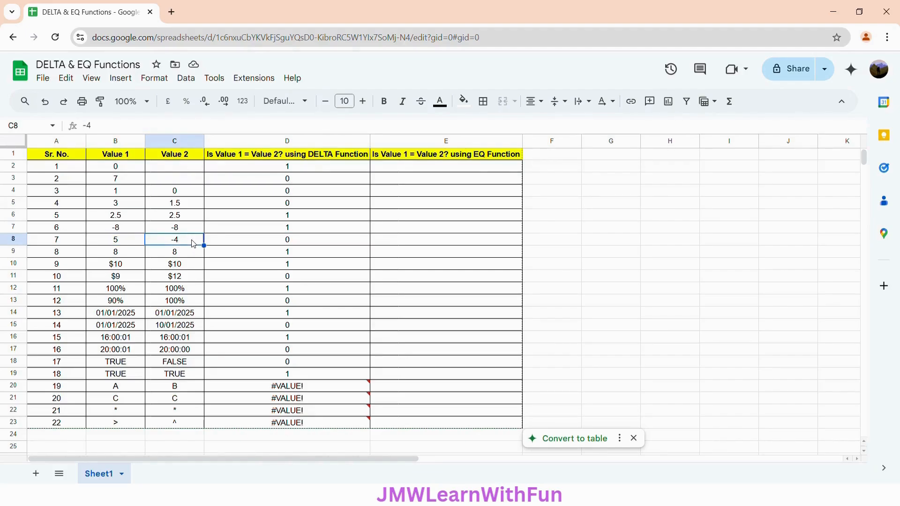
pyautogui.click(254, 244)
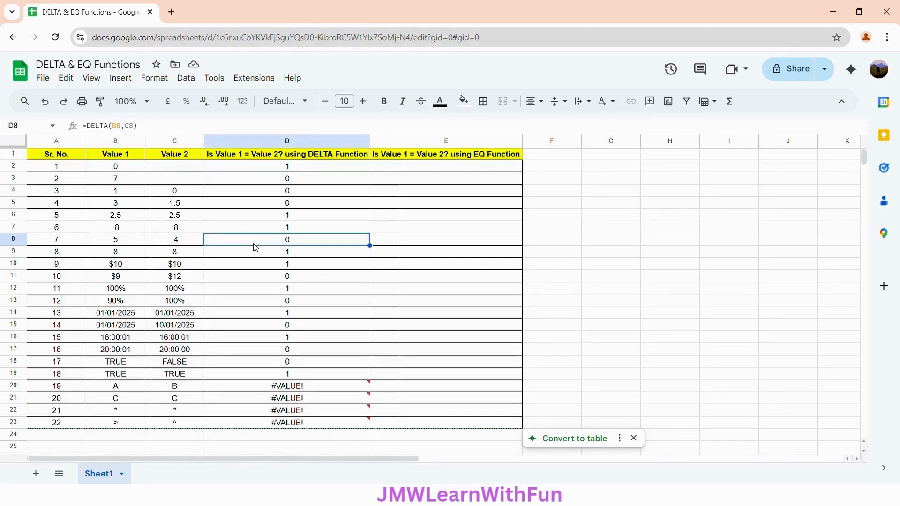
pyautogui.click(130, 255)
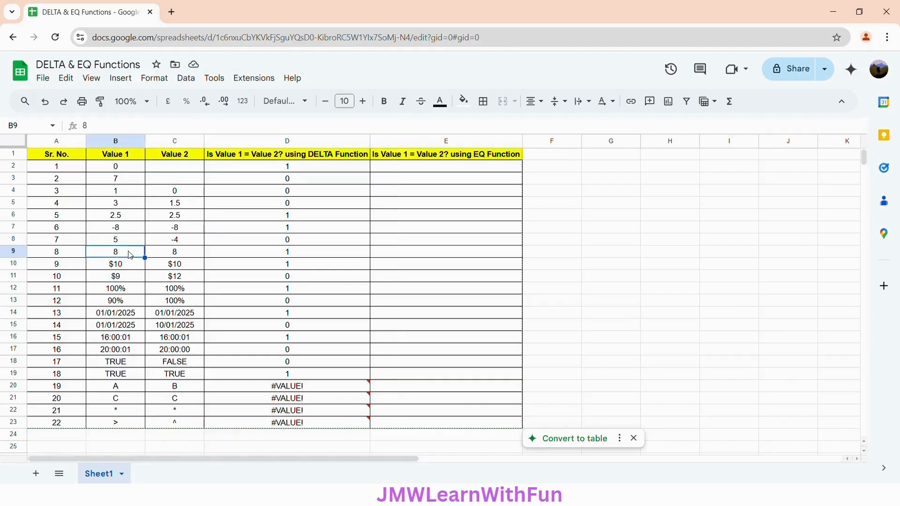
pyautogui.click(185, 255)
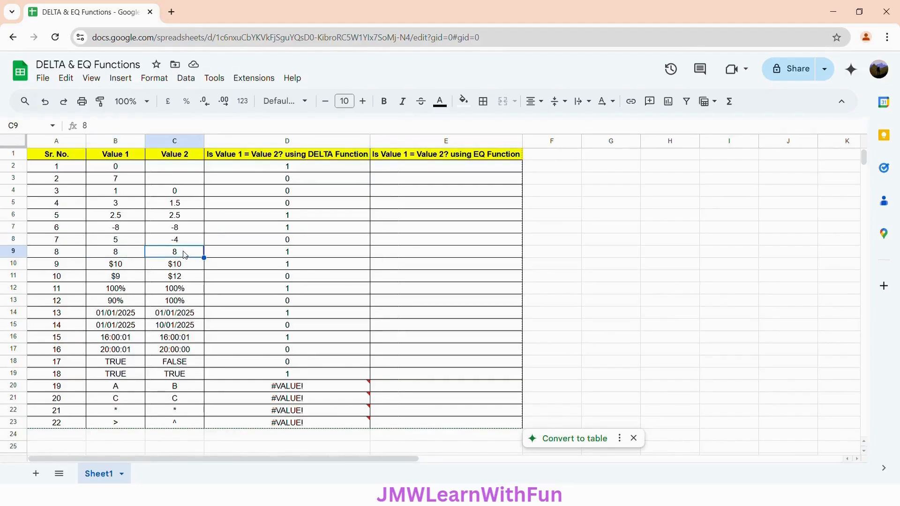
pyautogui.click(247, 257)
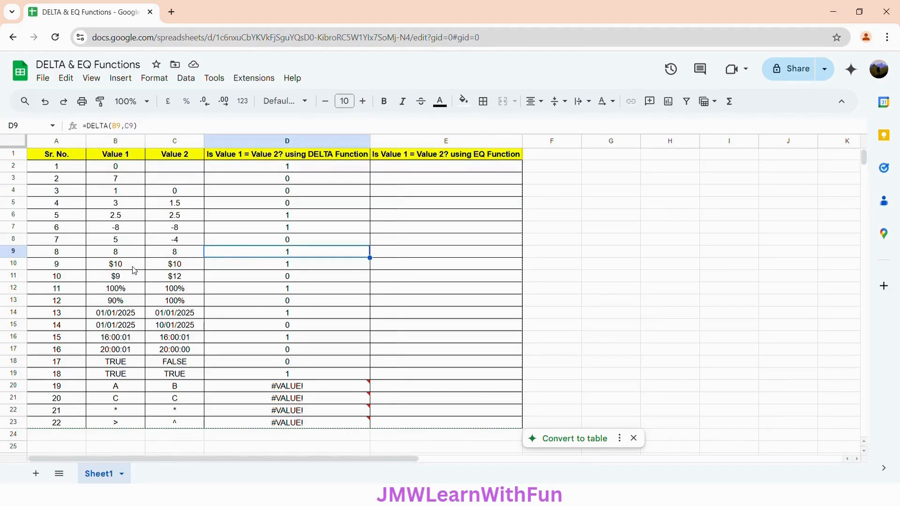
# - Check the dollar amounts in rows 10 and 11 against their DELTA results
pyautogui.click(134, 269)
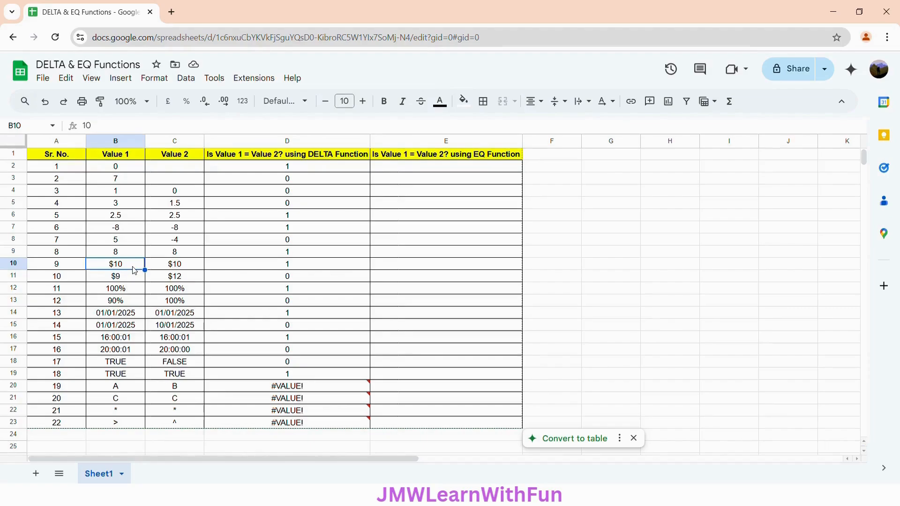
pyautogui.click(188, 268)
pyautogui.click(121, 270)
pyautogui.click(188, 268)
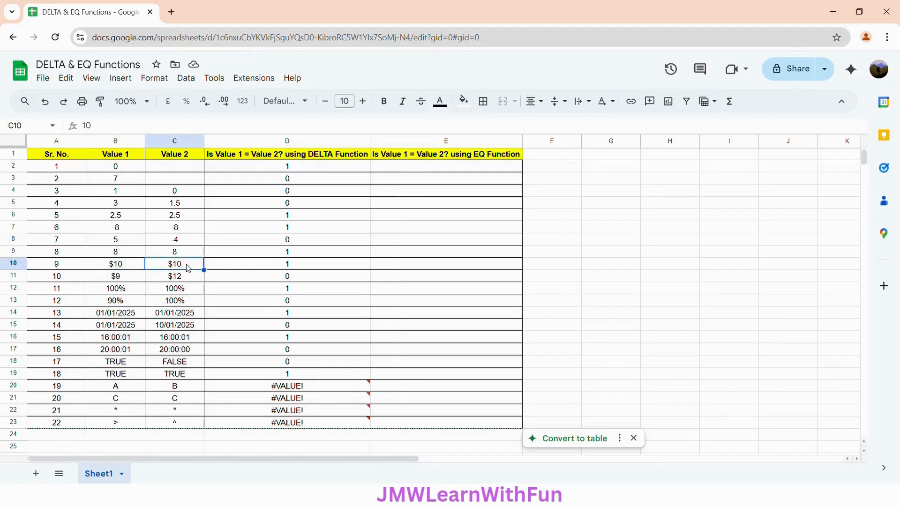
pyautogui.click(252, 269)
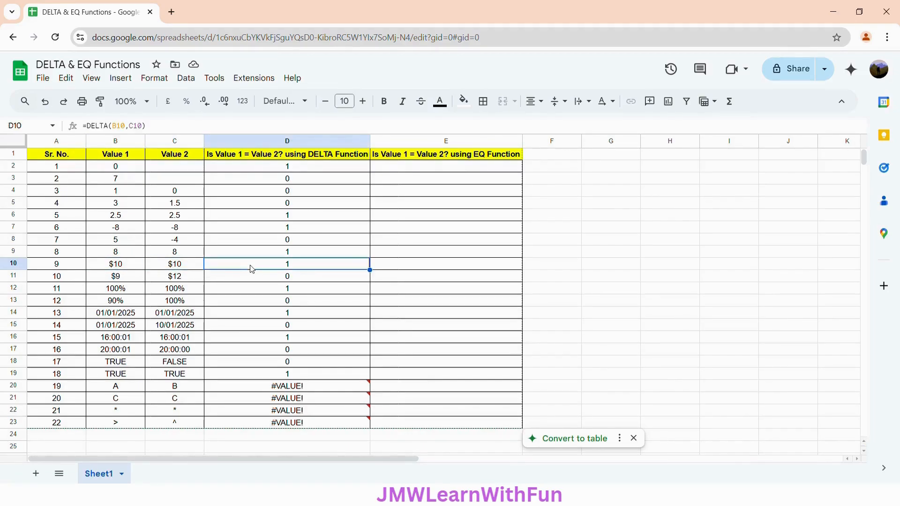
pyautogui.click(129, 280)
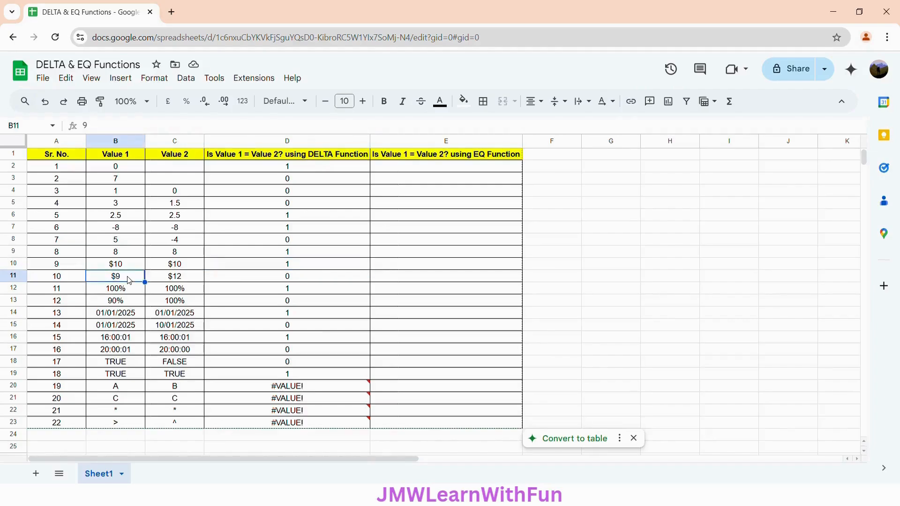
pyautogui.click(197, 280)
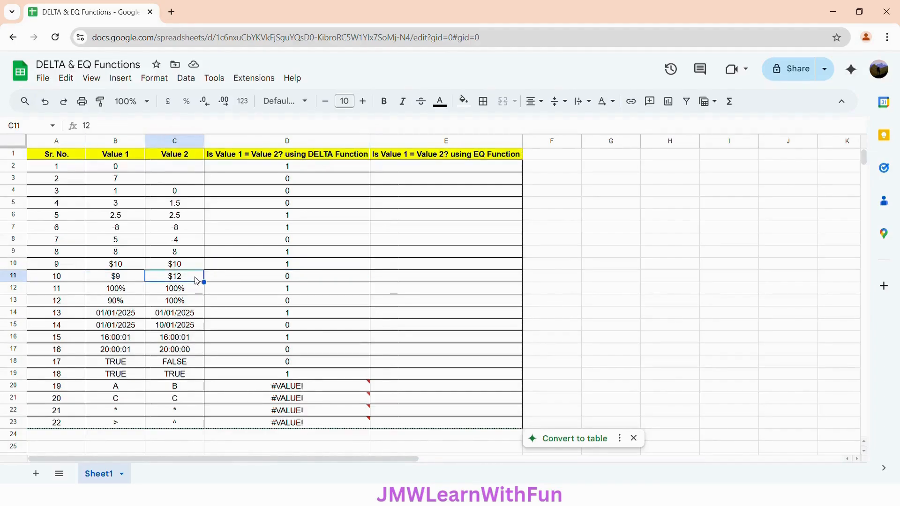
pyautogui.click(246, 282)
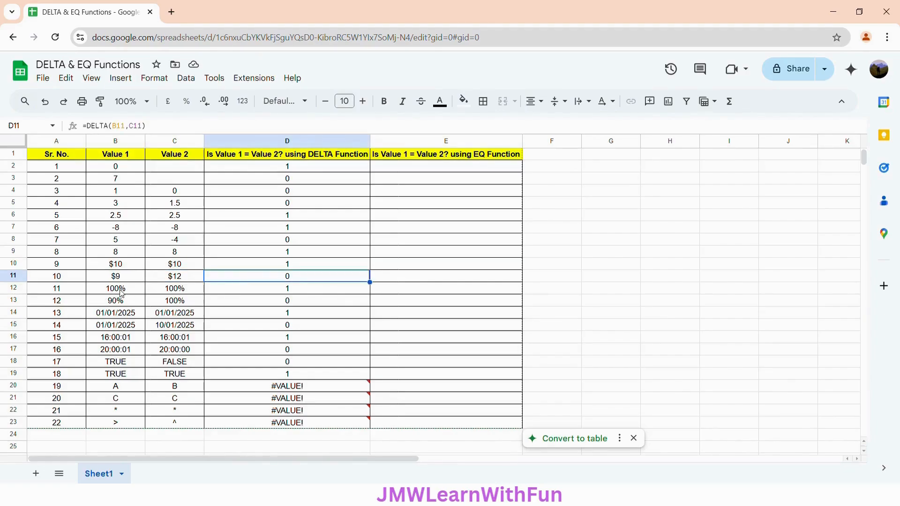
# - Compare the percentage pairs in rows 12 and 13 with their DELTA results
pyautogui.click(135, 293)
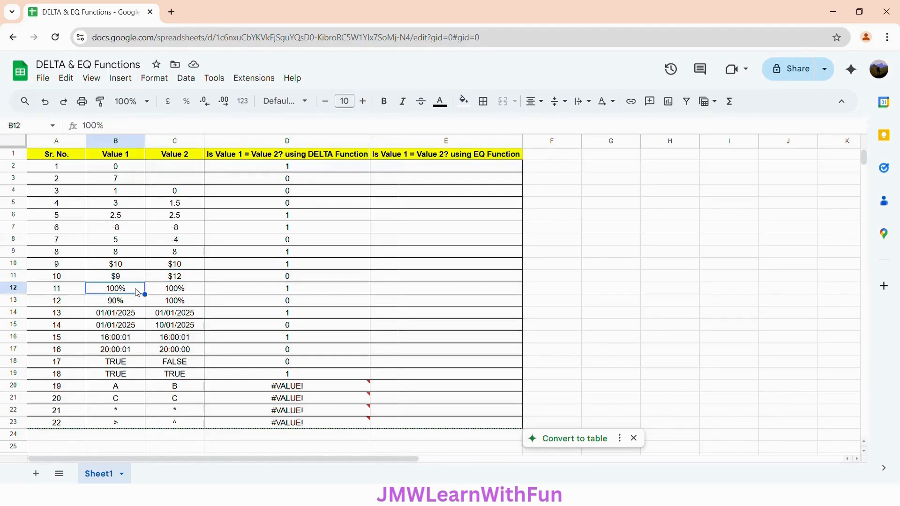
pyautogui.click(191, 293)
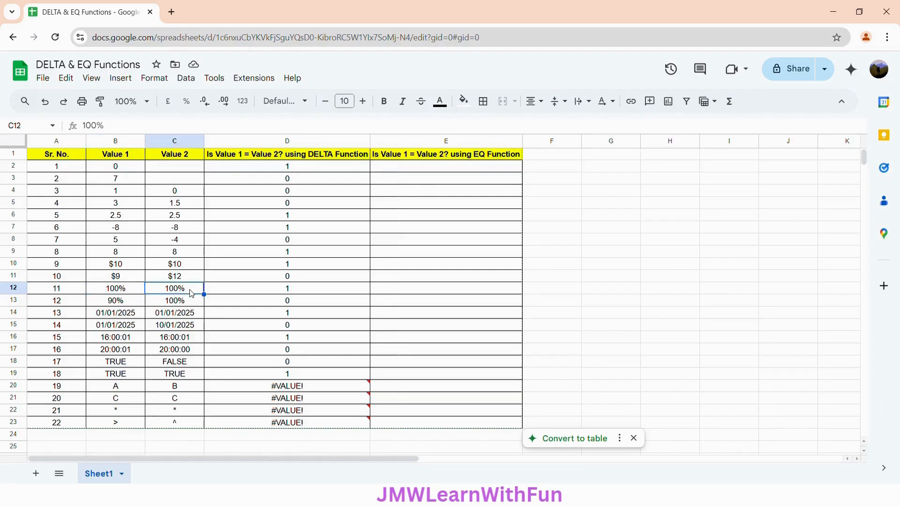
pyautogui.click(250, 296)
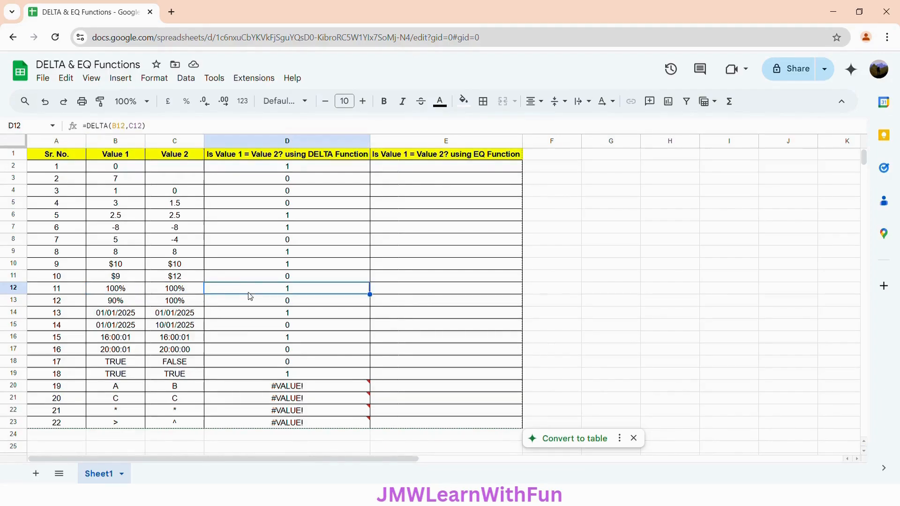
pyautogui.click(128, 306)
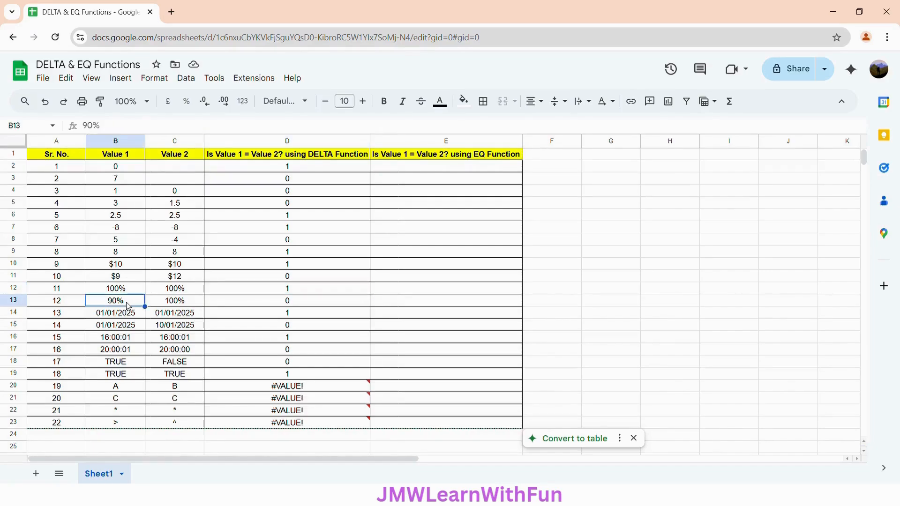
pyautogui.click(199, 301)
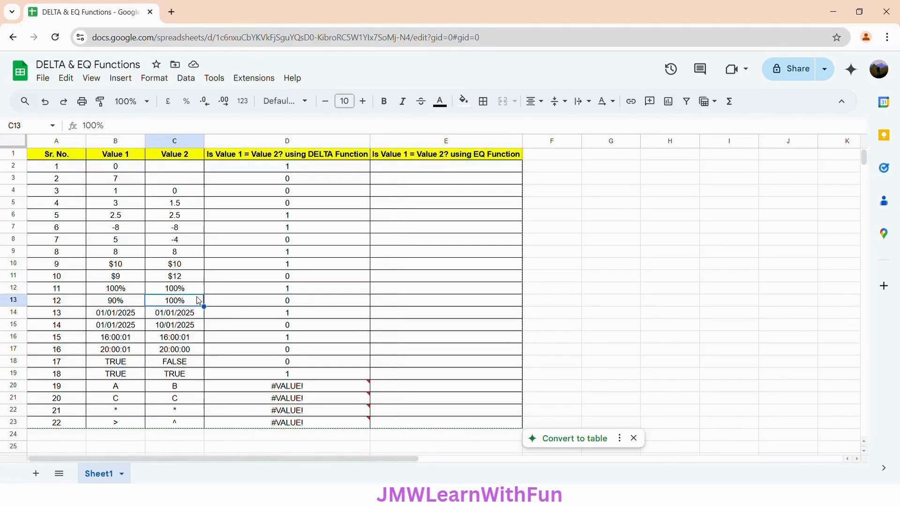
pyautogui.click(253, 305)
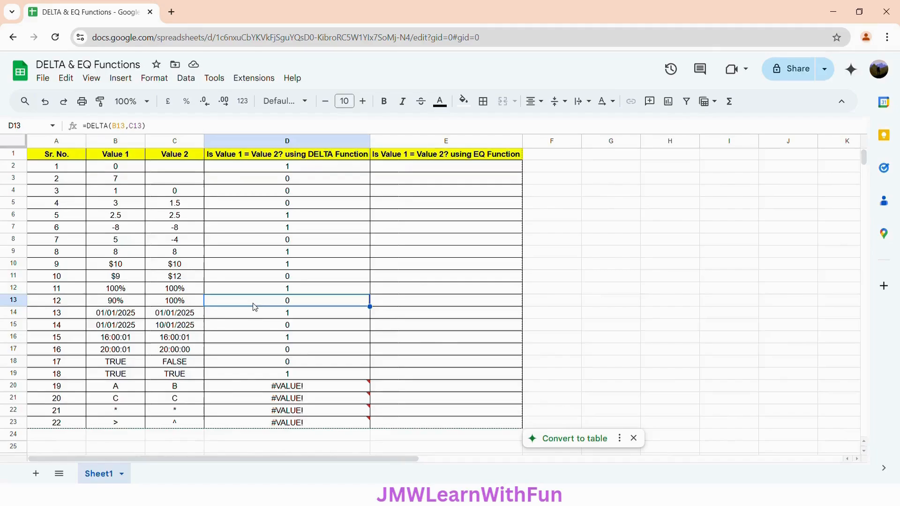
# - Examine the DATE formulas in rows 14 and 15 and compare the date pairs with their DELTA results
pyautogui.click(112, 319)
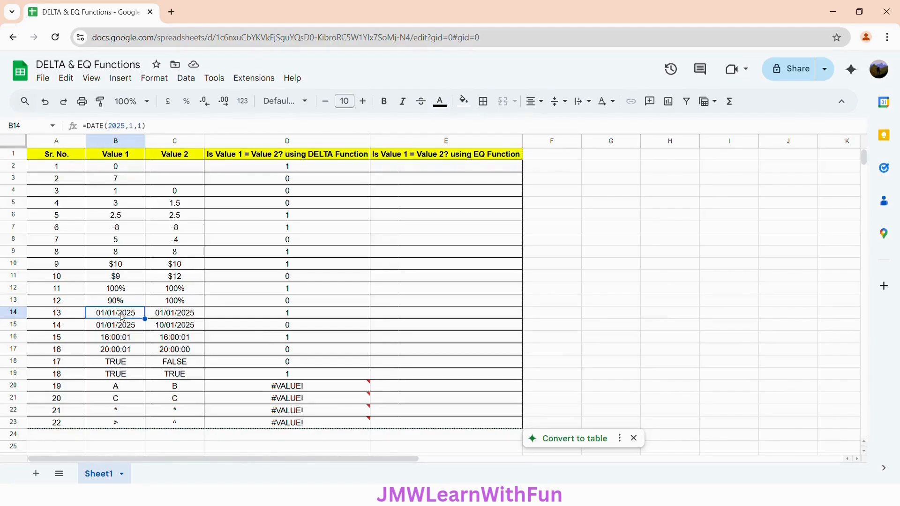
pyautogui.click(176, 317)
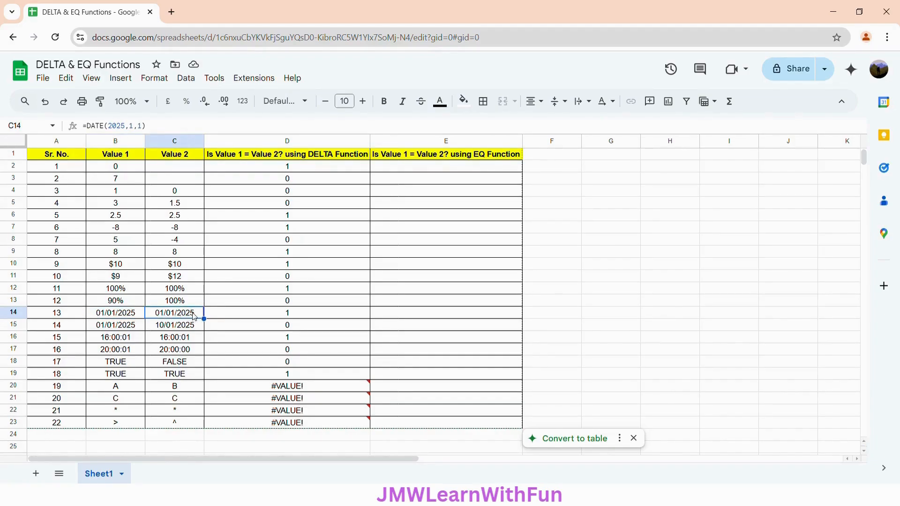
pyautogui.click(254, 317)
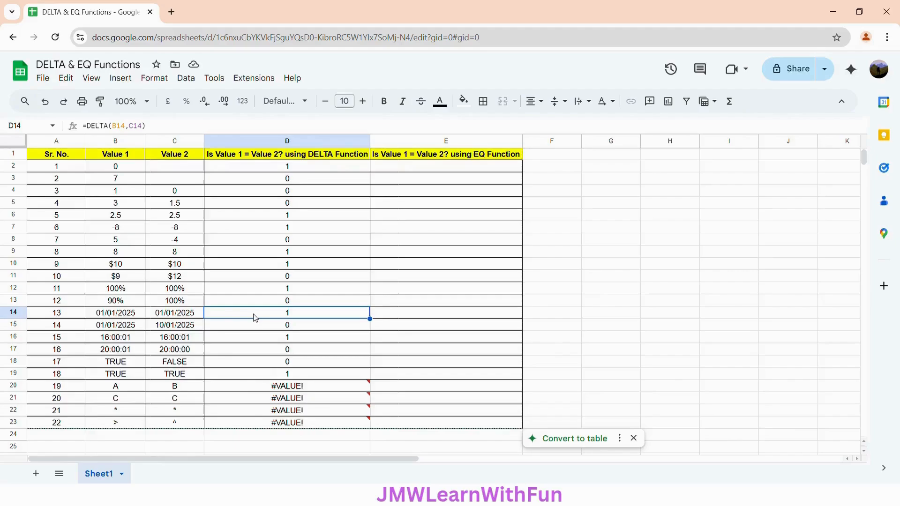
pyautogui.click(109, 329)
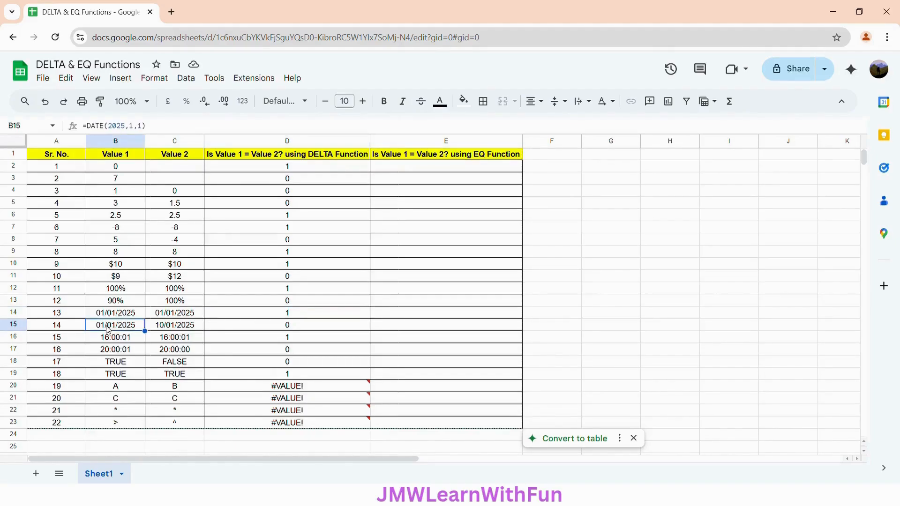
pyautogui.click(182, 330)
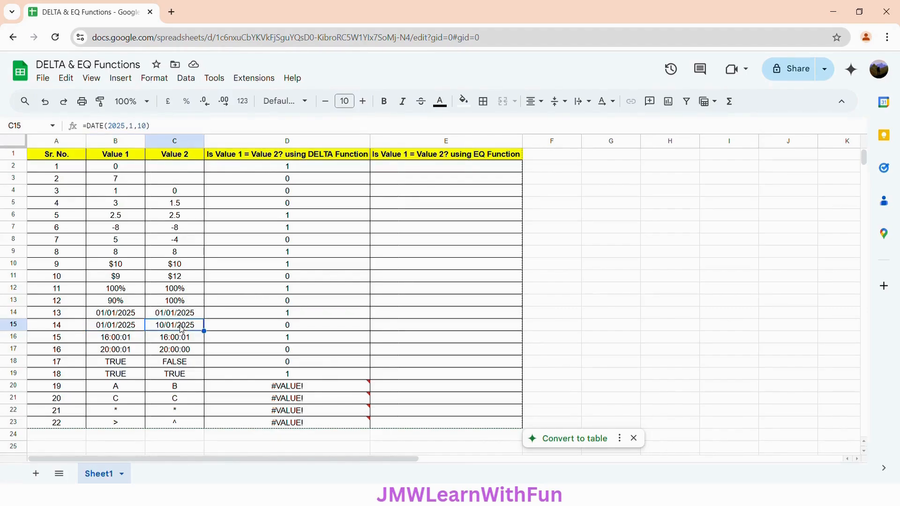
pyautogui.click(242, 330)
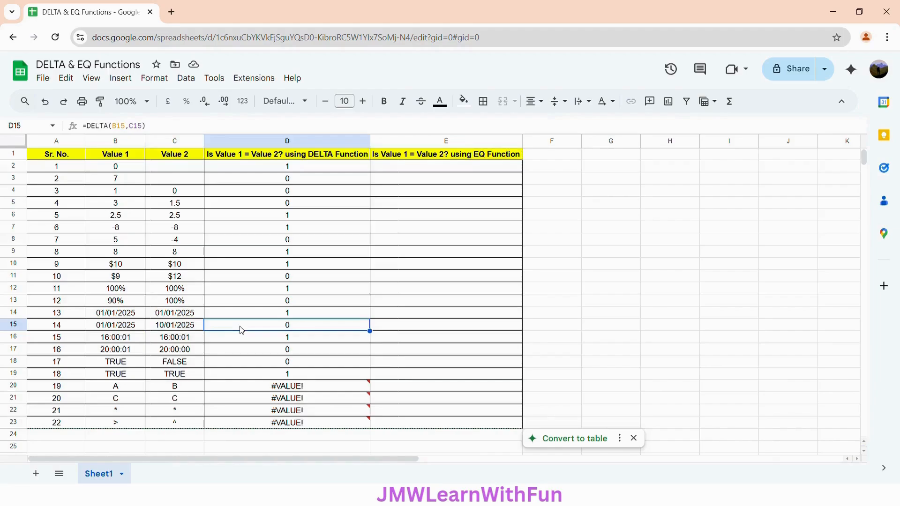
# - Examine the TIME formulas in rows 16 and 17 and check the time pairs against their DELTA results
pyautogui.click(116, 342)
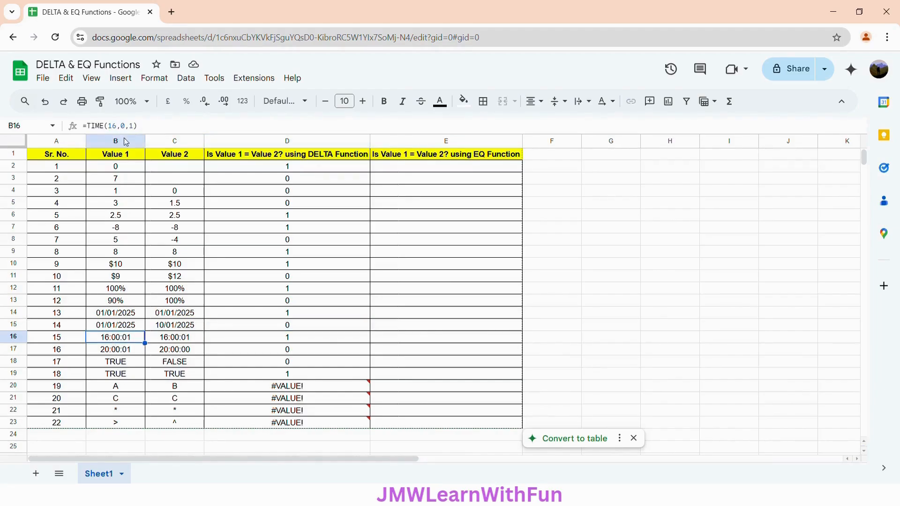
pyautogui.click(111, 129)
pyautogui.click(173, 341)
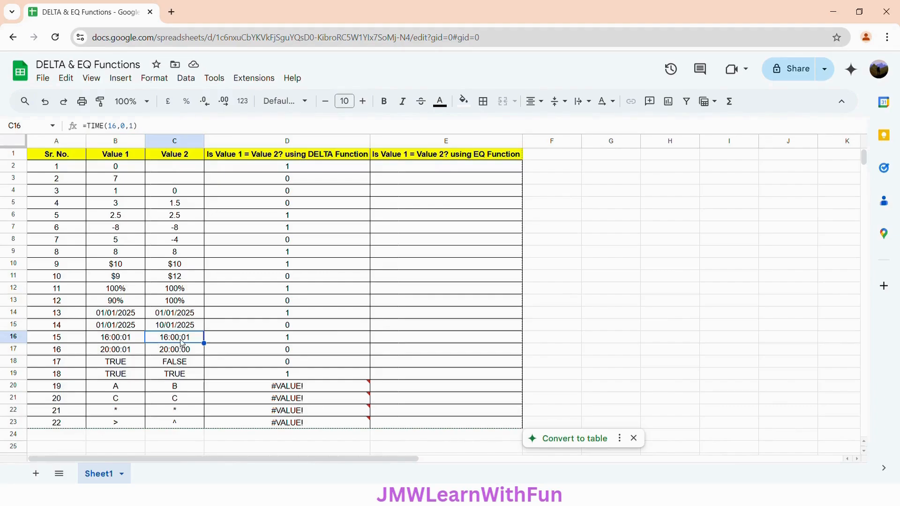
pyautogui.click(263, 340)
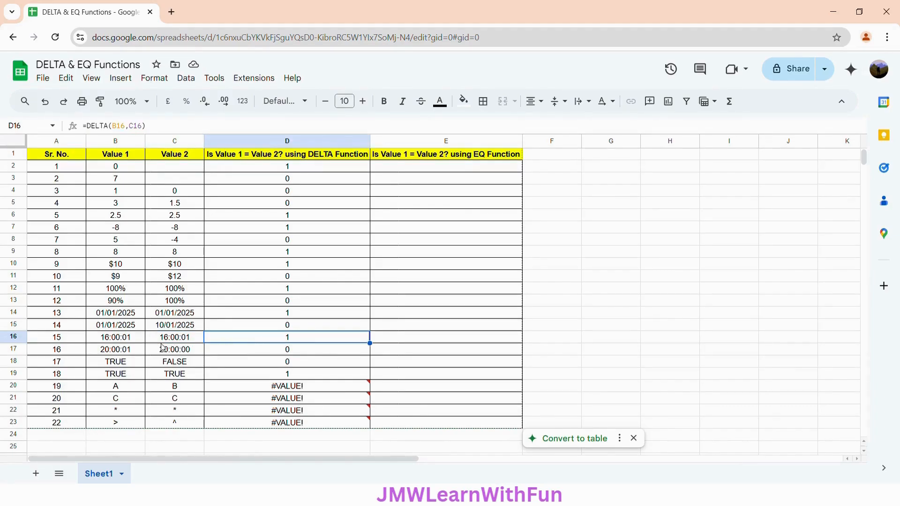
pyautogui.click(118, 352)
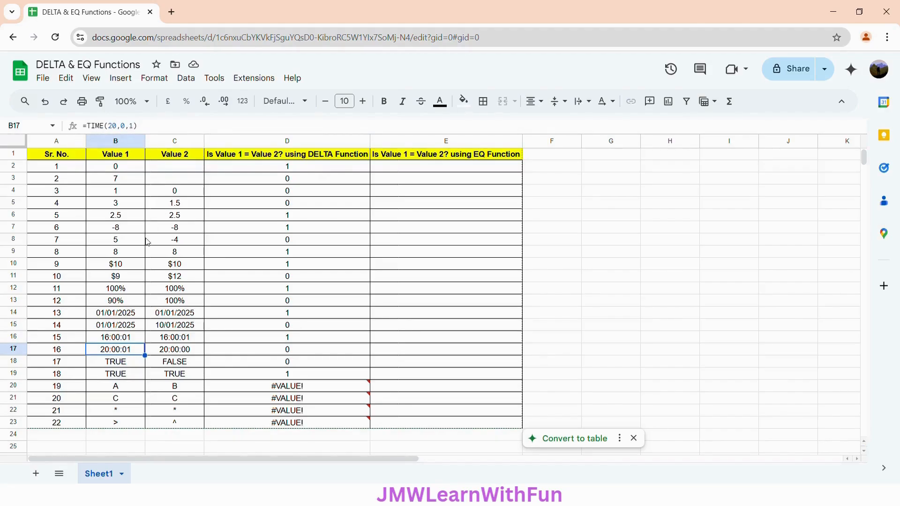
pyautogui.click(177, 354)
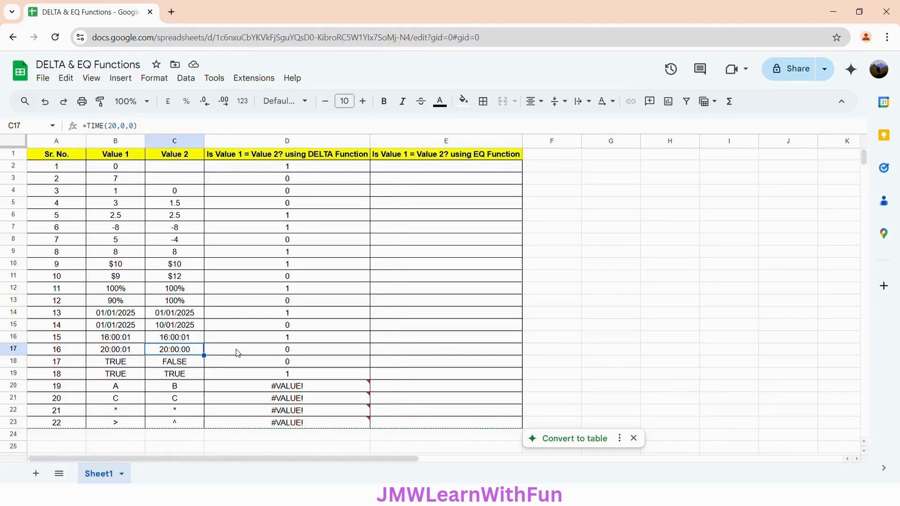
pyautogui.click(250, 353)
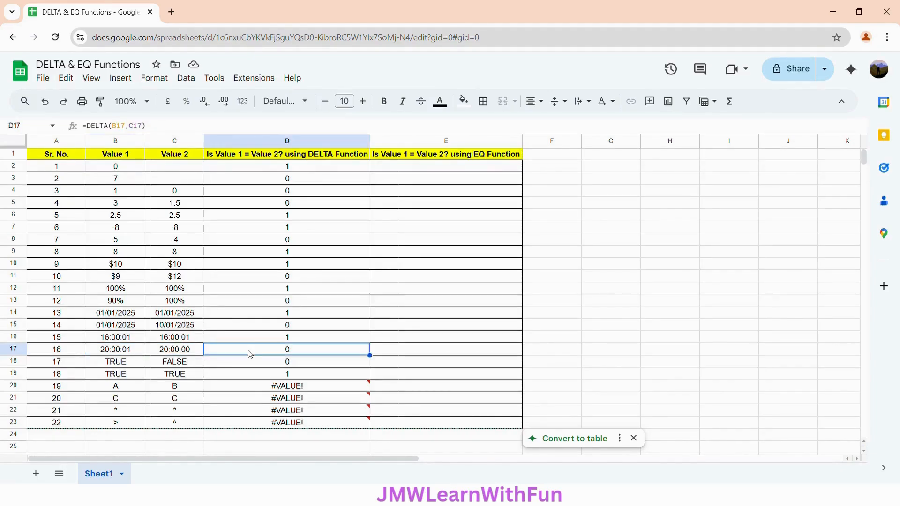
# - Examine the TRUE and FALSE formulas in row 18 and compare the logical pair with its DELTA result
pyautogui.click(126, 366)
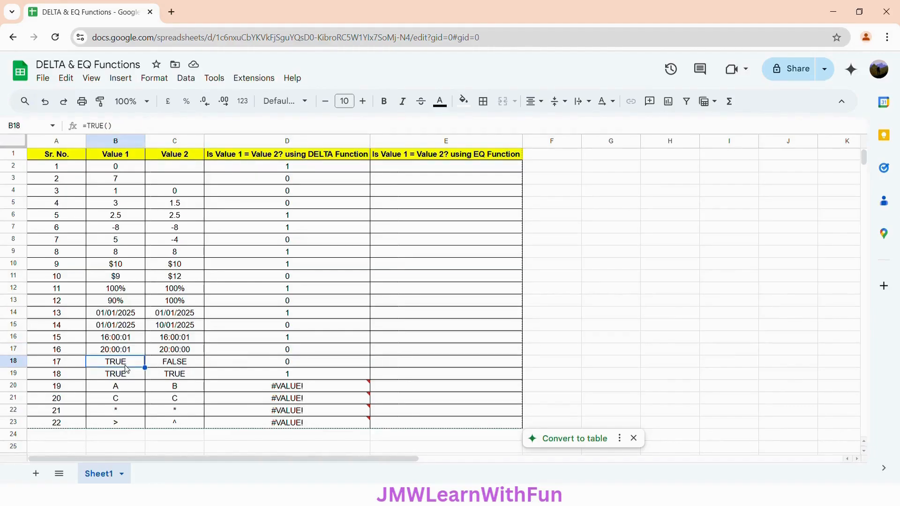
pyautogui.click(171, 367)
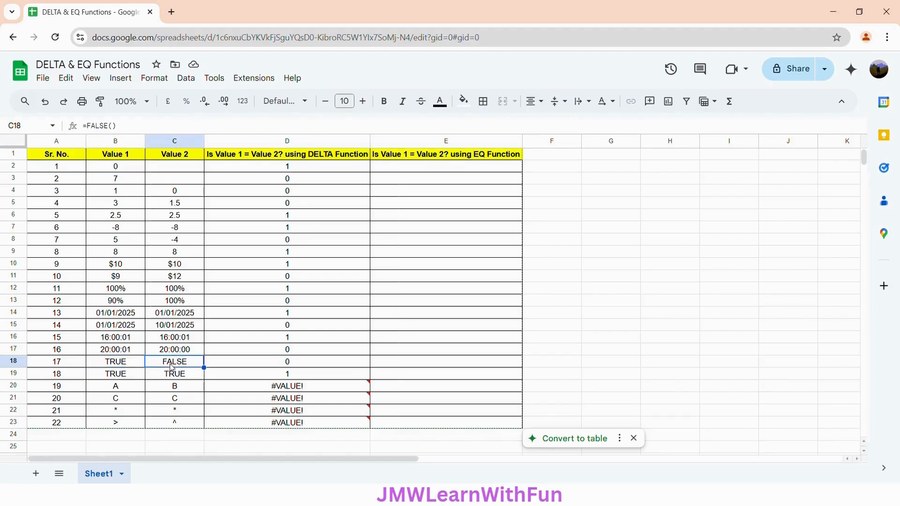
pyautogui.moveTo(171, 365); pyautogui.dragTo(128, 365)
pyautogui.click(128, 365)
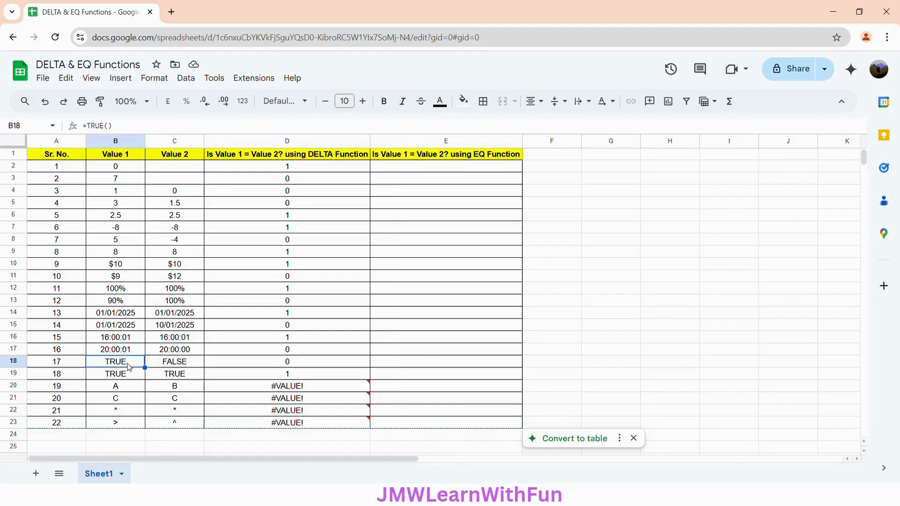
pyautogui.click(174, 366)
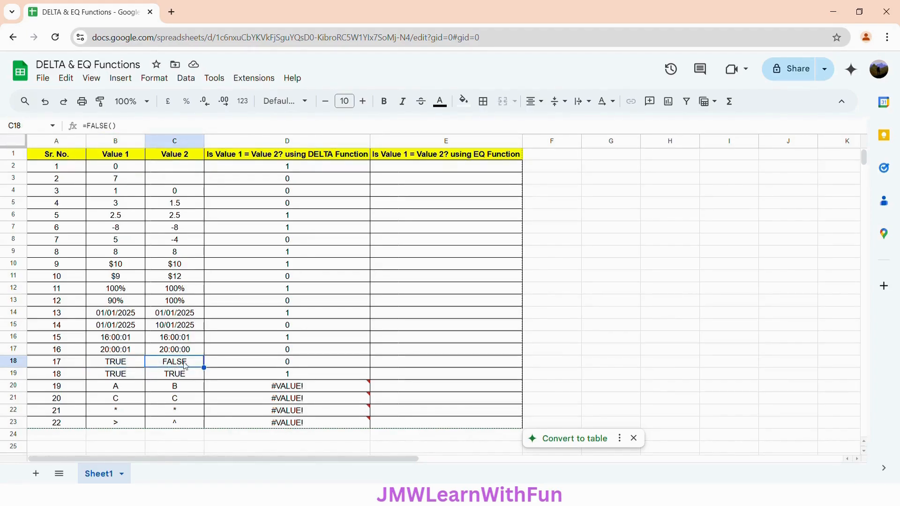
pyautogui.click(245, 367)
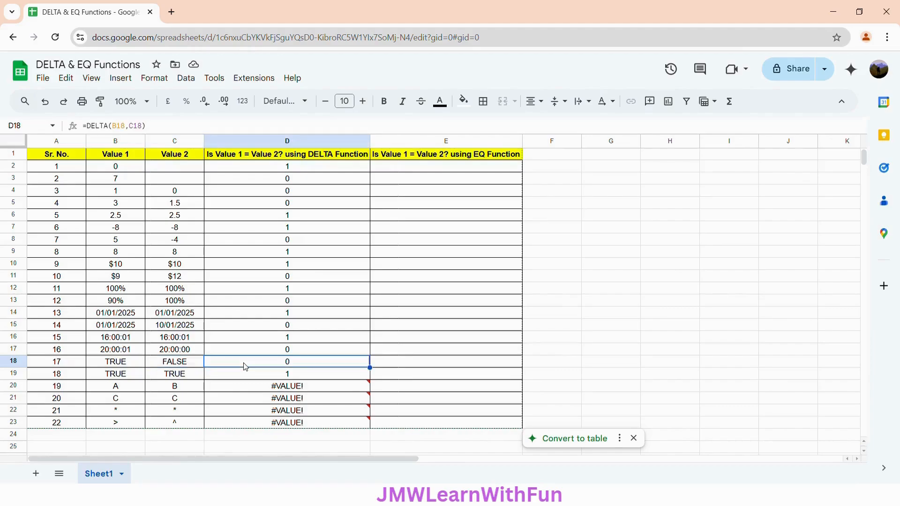
# - Check the logical pair in row 19 and the text and symbol pairs from row 20 down against their DELTA results
pyautogui.click(115, 377)
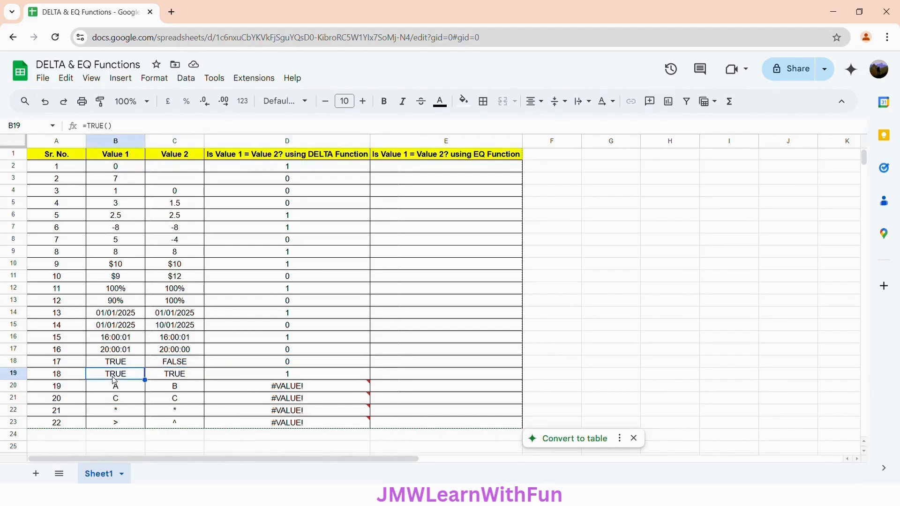
pyautogui.click(172, 376)
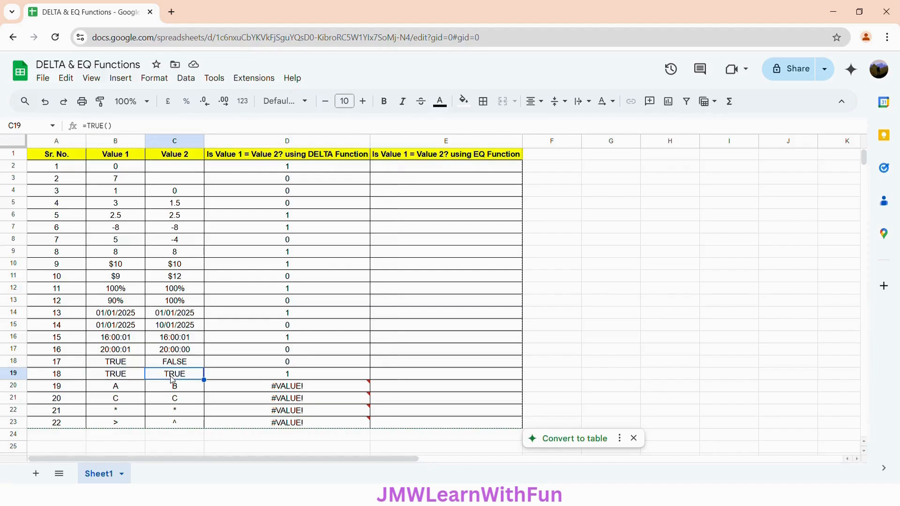
pyautogui.click(253, 378)
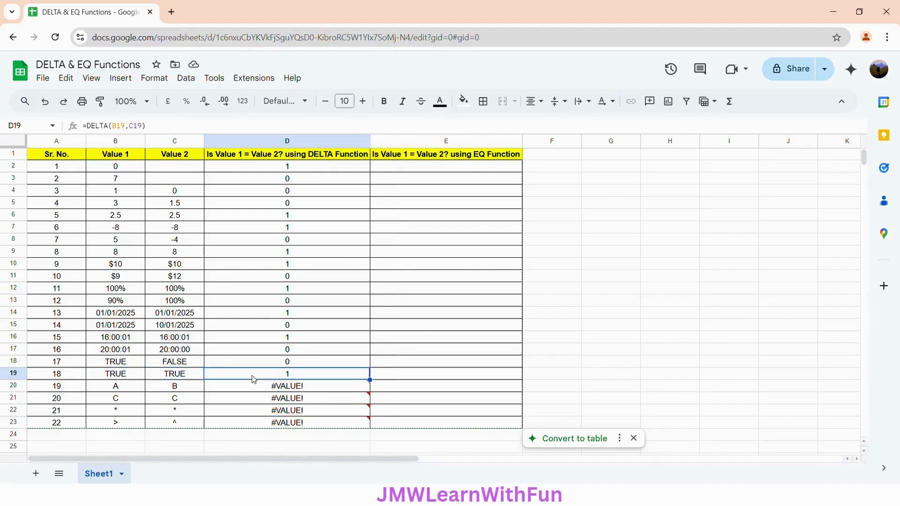
pyautogui.click(124, 390)
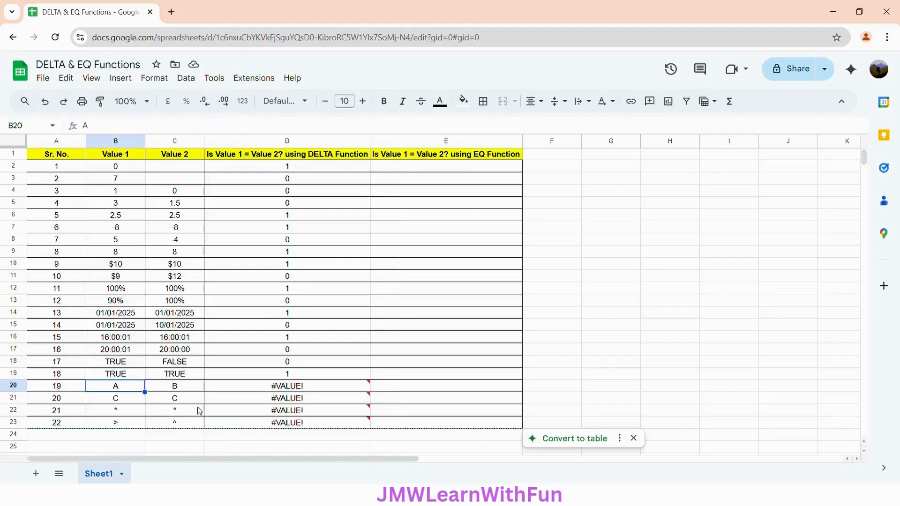
pyautogui.moveTo(265, 392)
# - Enter =EQ(B2,C2) in cell E2 and fill the formula down through E23
pyautogui.click(426, 170)
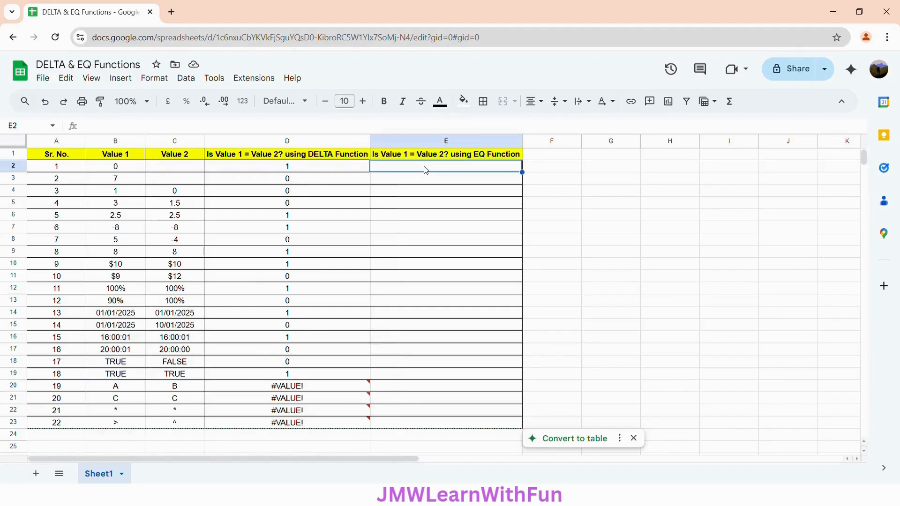
pyautogui.write('=')
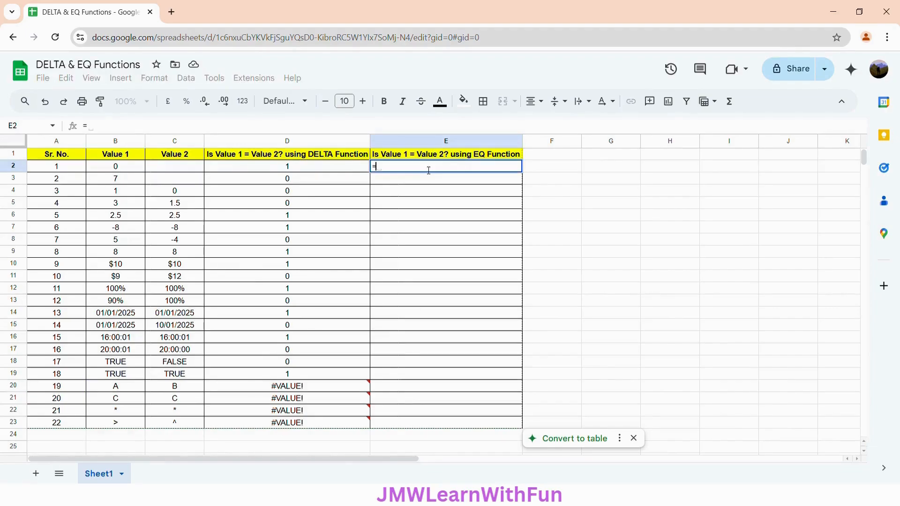
pyautogui.write('EQ')
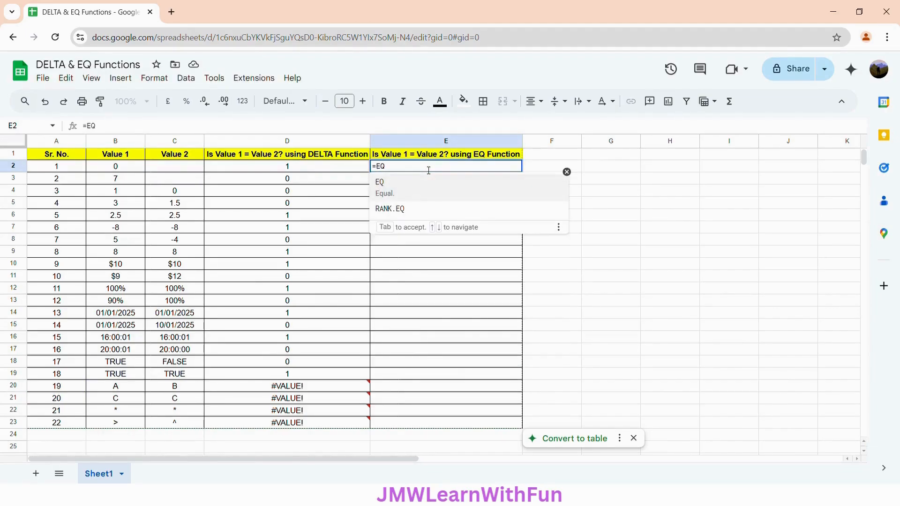
pyautogui.click(405, 194)
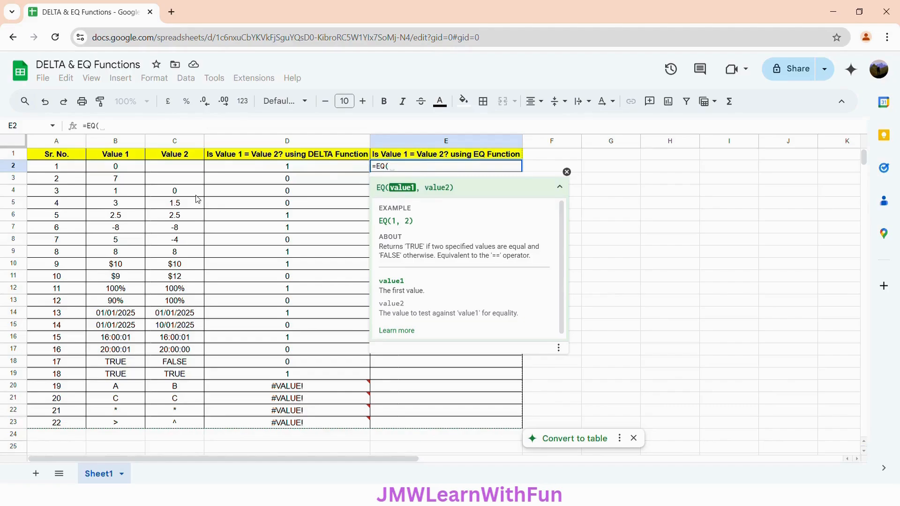
pyautogui.click(125, 168)
pyautogui.write(',')
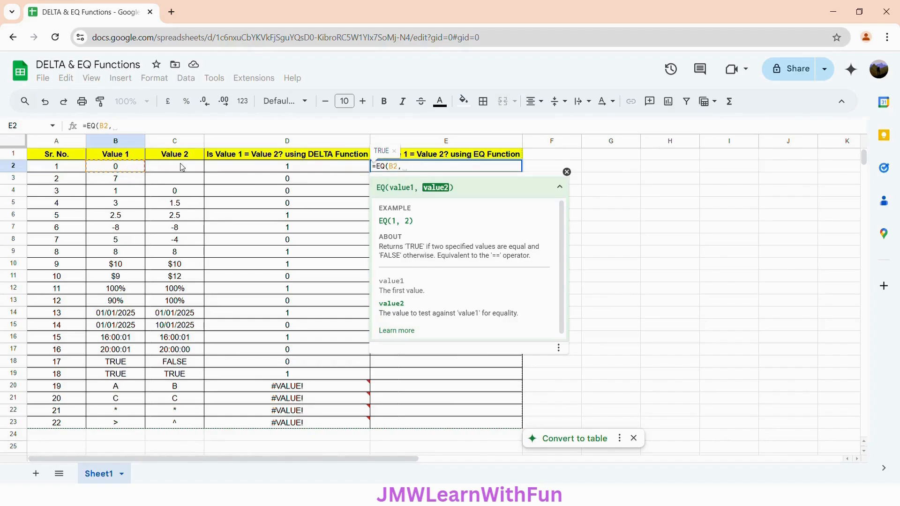
pyautogui.click(186, 170)
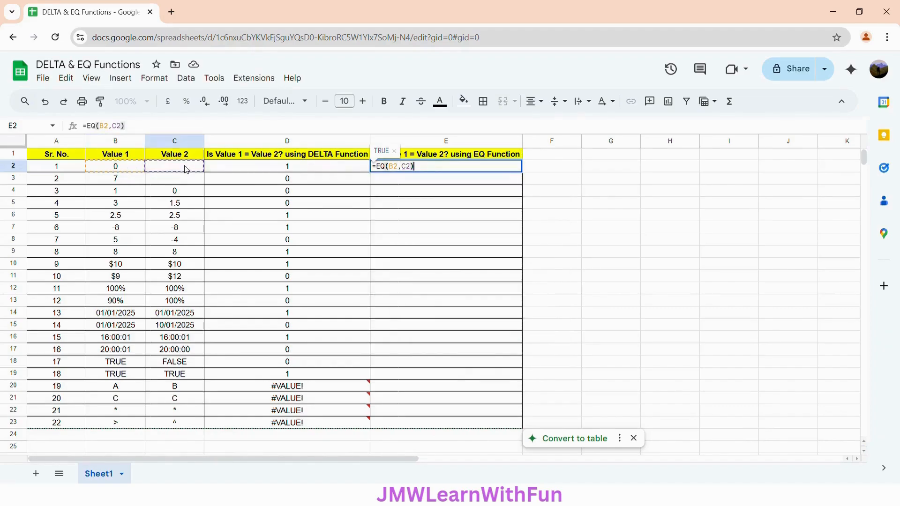
pyautogui.press('Return')
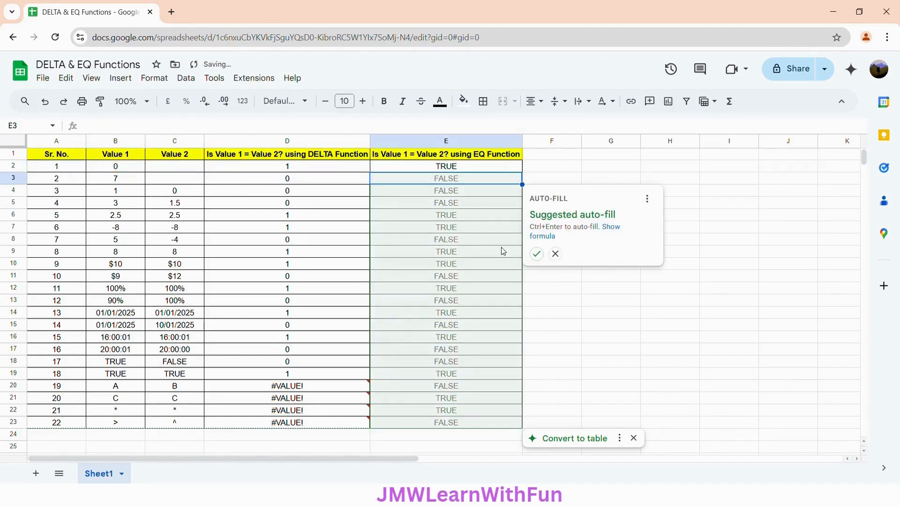
pyautogui.click(537, 253)
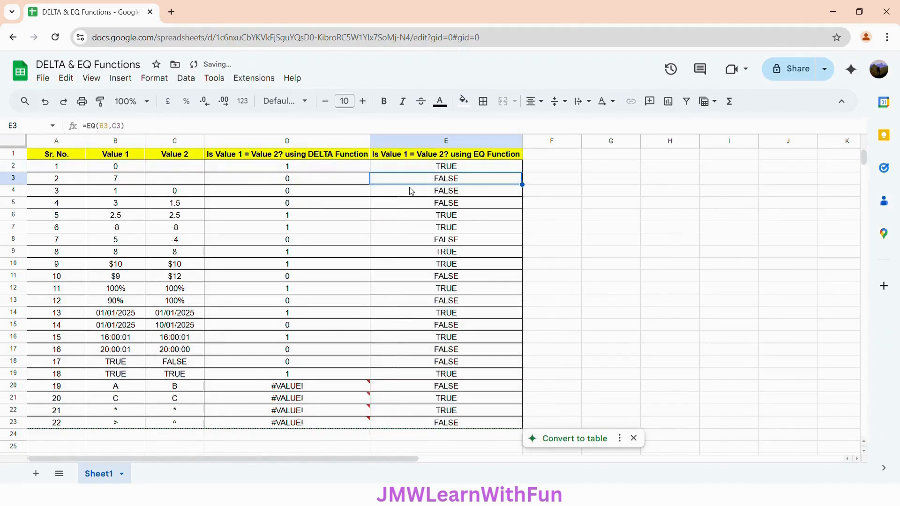
# - Compare the DELTA and EQ formulas and their results for rows 2 and 3
pyautogui.click(391, 169)
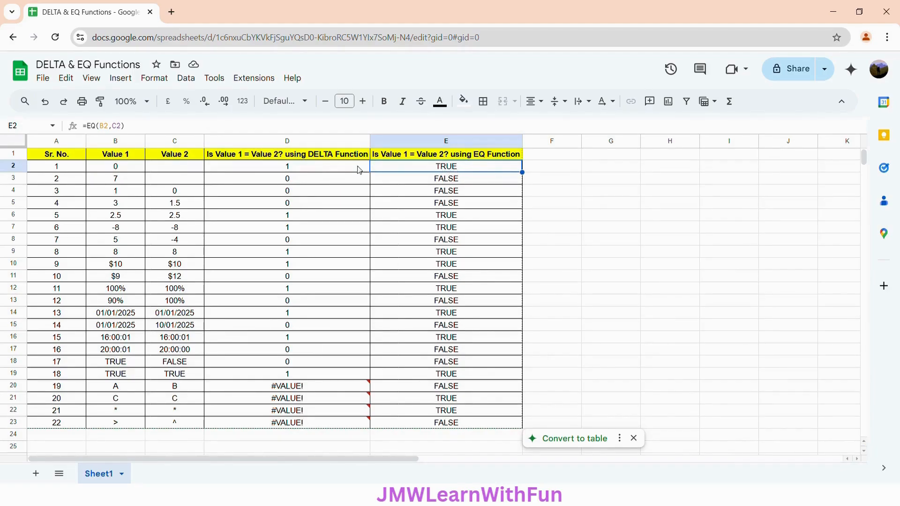
pyautogui.click(325, 171)
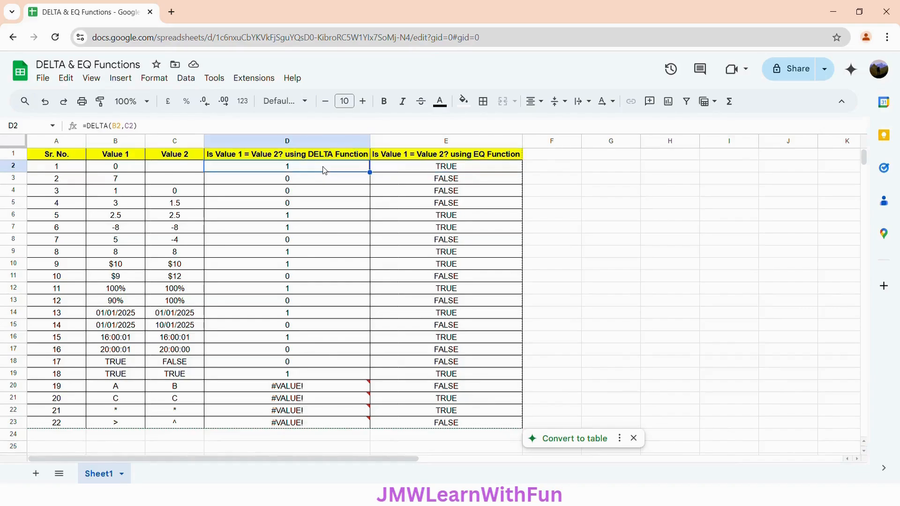
pyautogui.click(415, 170)
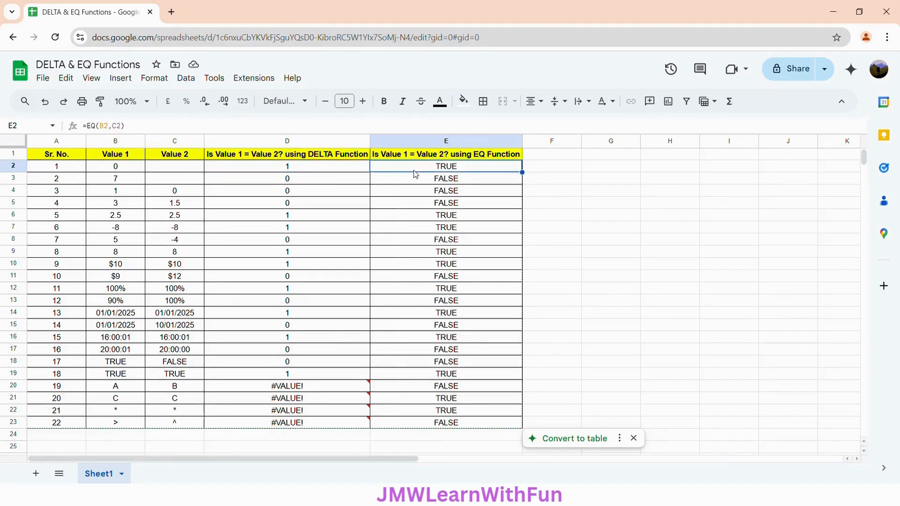
pyautogui.click(327, 181)
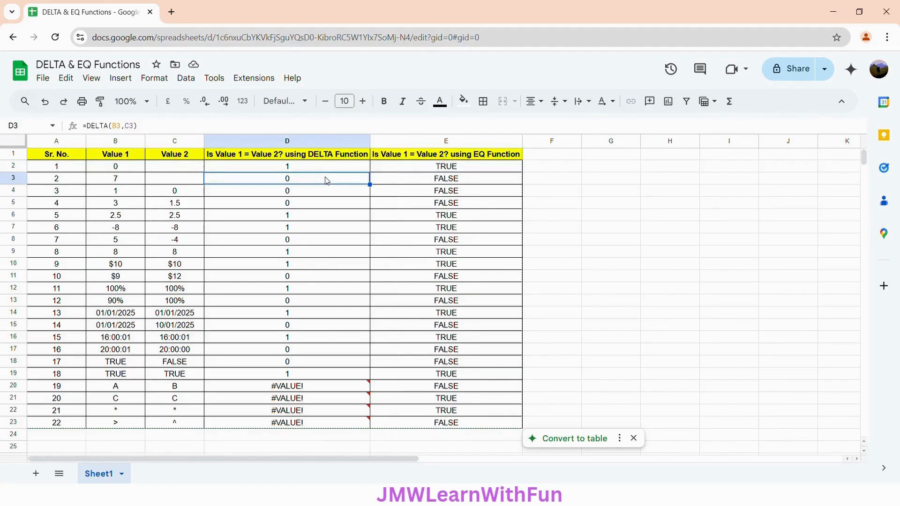
pyautogui.click(407, 183)
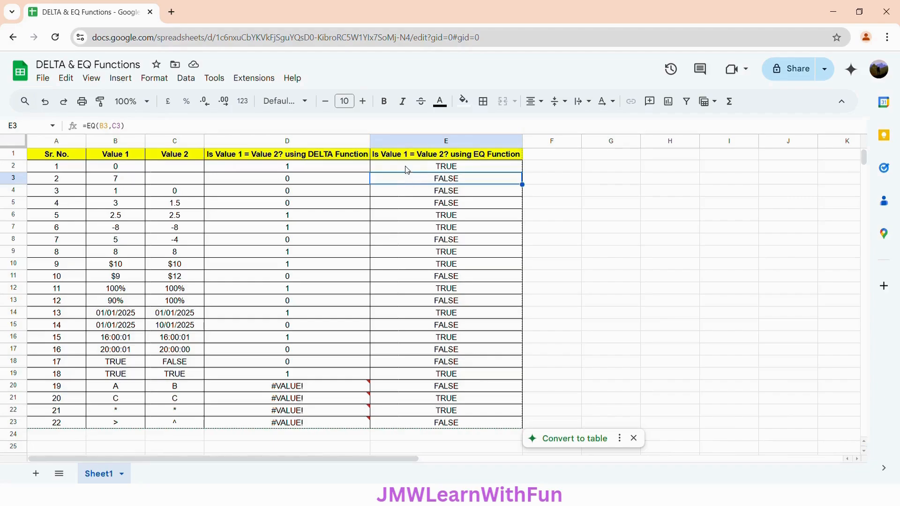
pyautogui.click(407, 170)
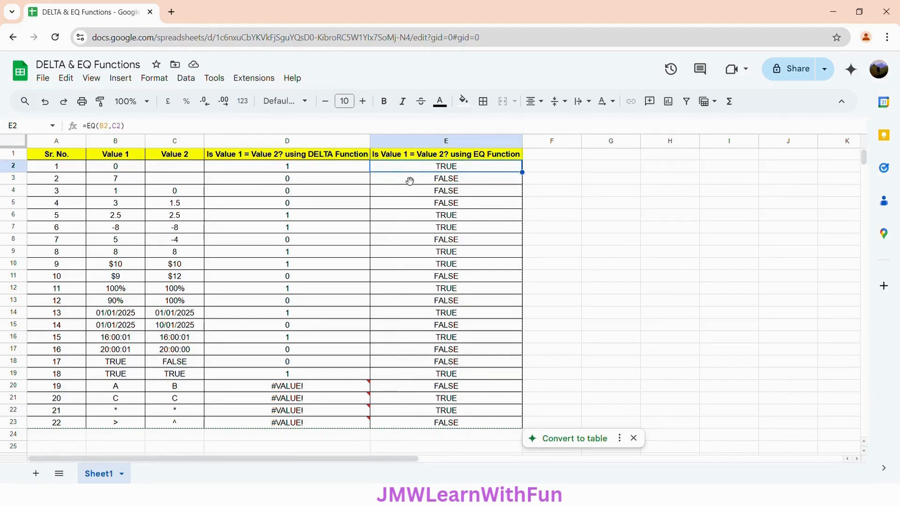
pyautogui.click(413, 183)
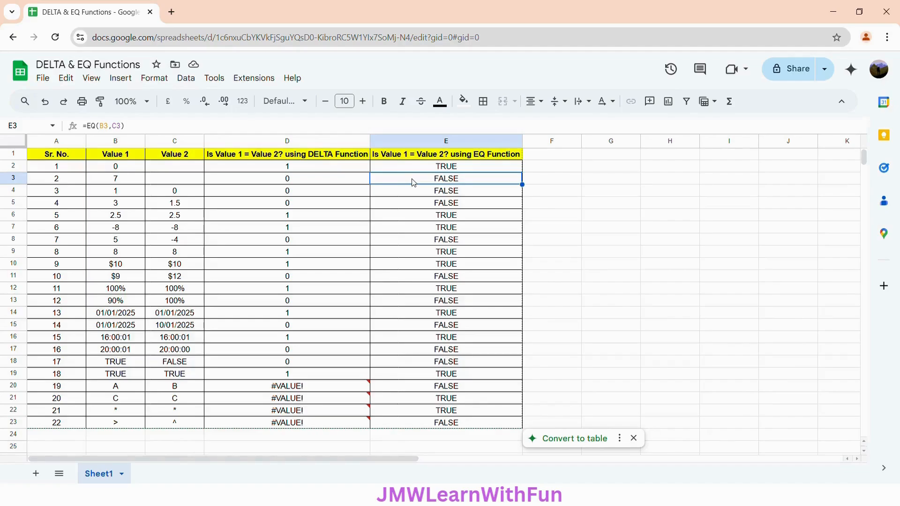
pyautogui.click(317, 171)
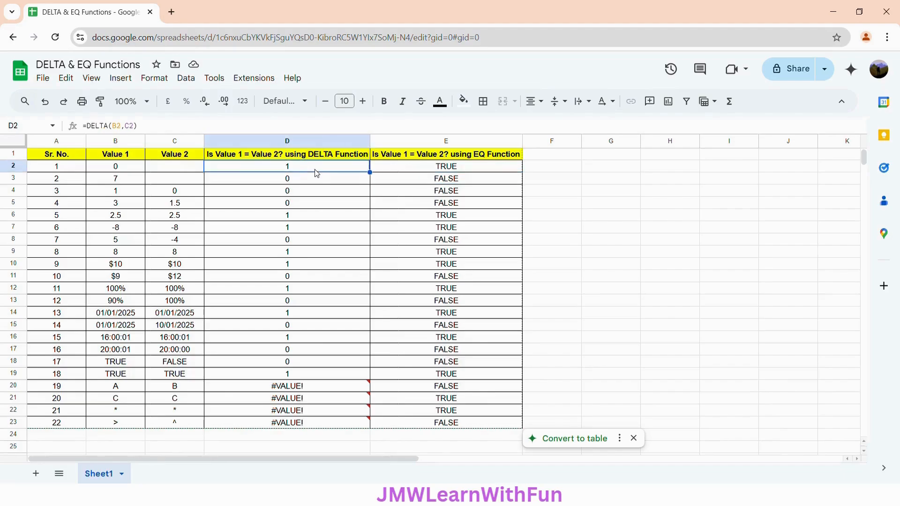
pyautogui.click(412, 171)
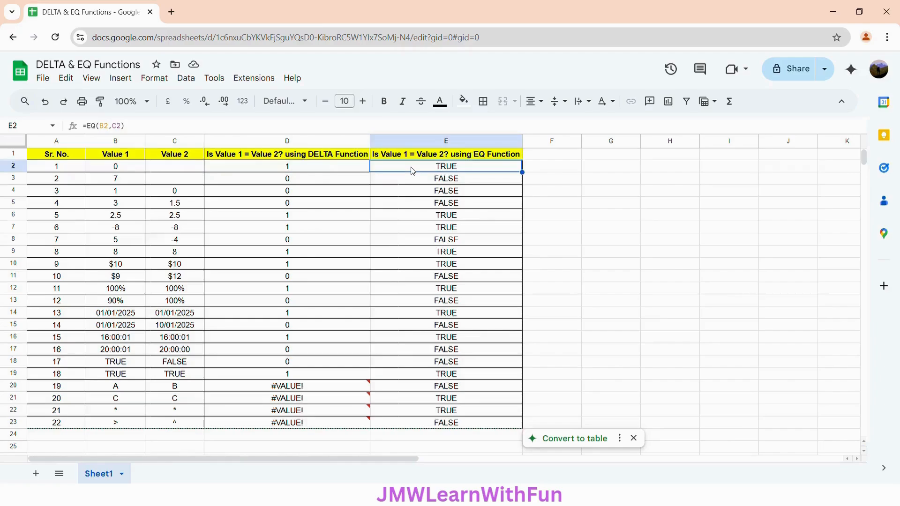
# - Compare the DELTA results with the EQ results for the number pairs in rows 3 to 8
pyautogui.click(333, 186)
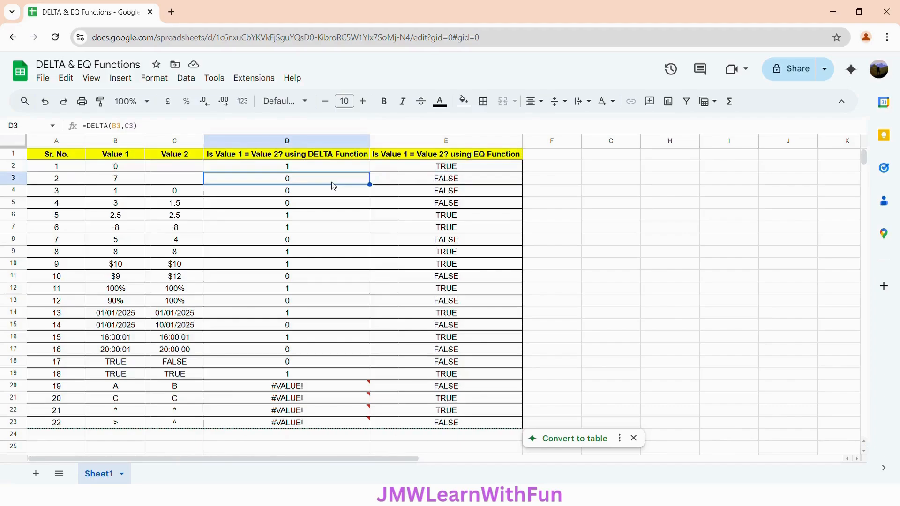
pyautogui.moveTo(333, 186); pyautogui.dragTo(411, 208)
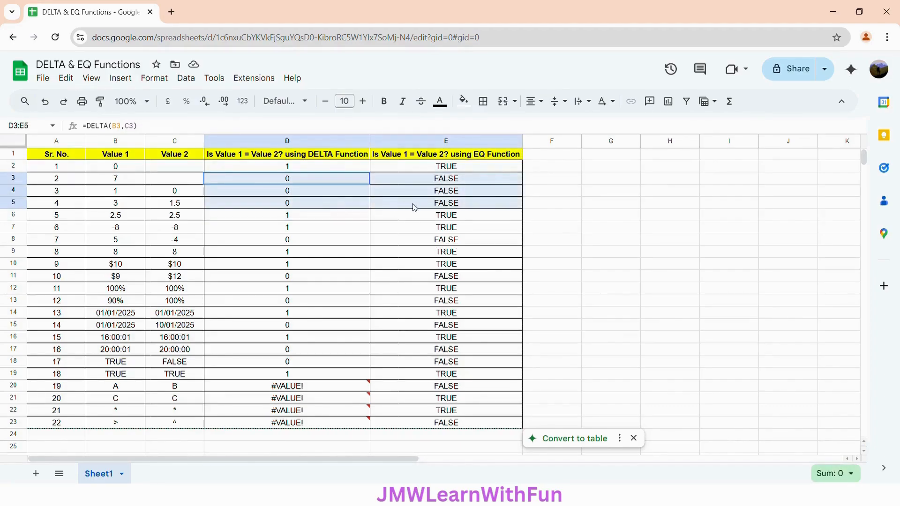
pyautogui.click(321, 219)
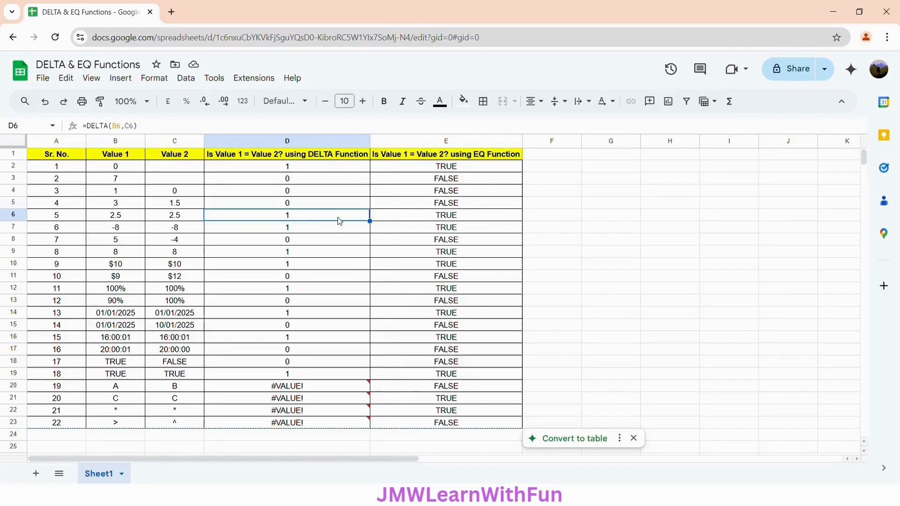
pyautogui.keyDown('shift'); pyautogui.click(354, 237); pyautogui.keyUp('shift')
pyautogui.moveTo(353, 238); pyautogui.dragTo(436, 229)
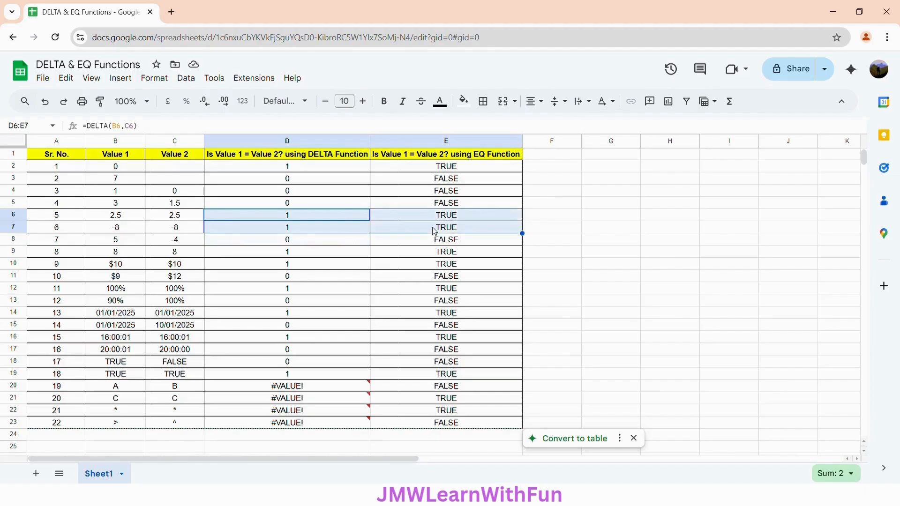
pyautogui.click(324, 242)
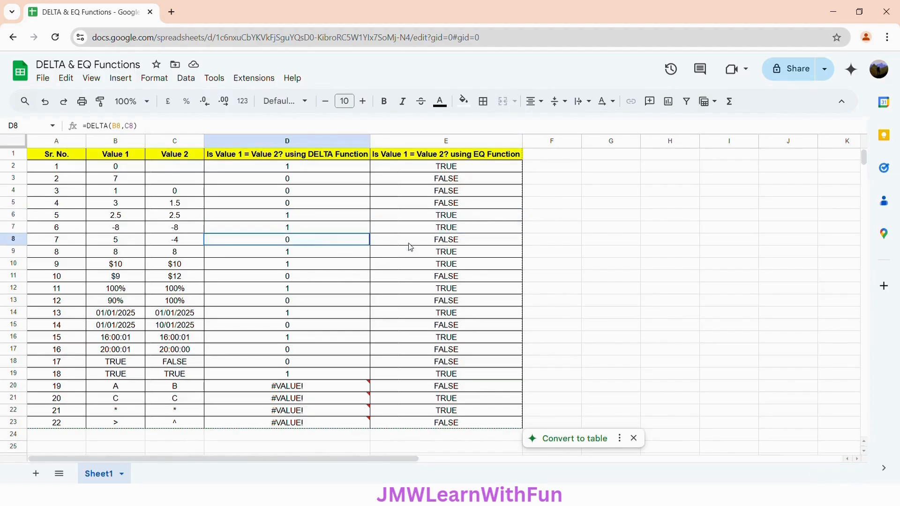
pyautogui.keyDown('shift'); pyautogui.click(412, 247); pyautogui.keyUp('shift')
# - Compare the DELTA and EQ results for the number, currency and percentage pairs in rows 9 to 13
pyautogui.click(318, 255)
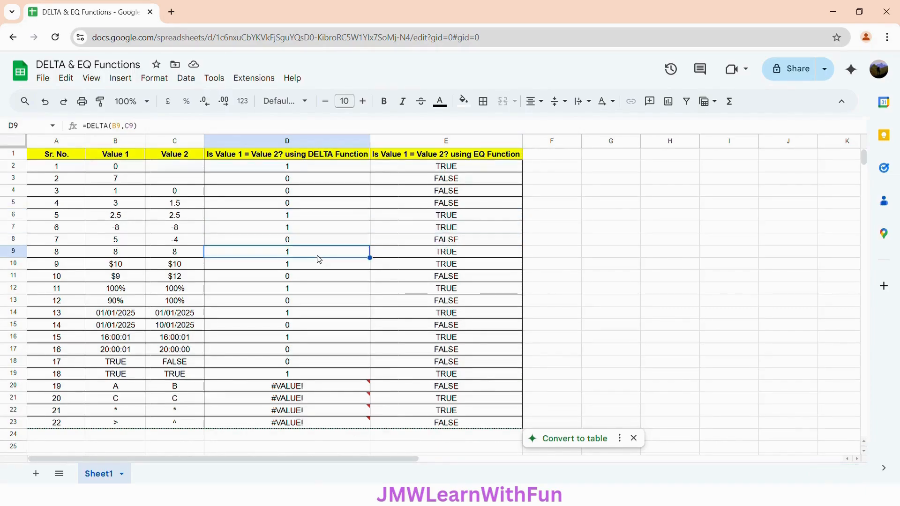
pyautogui.click(415, 266)
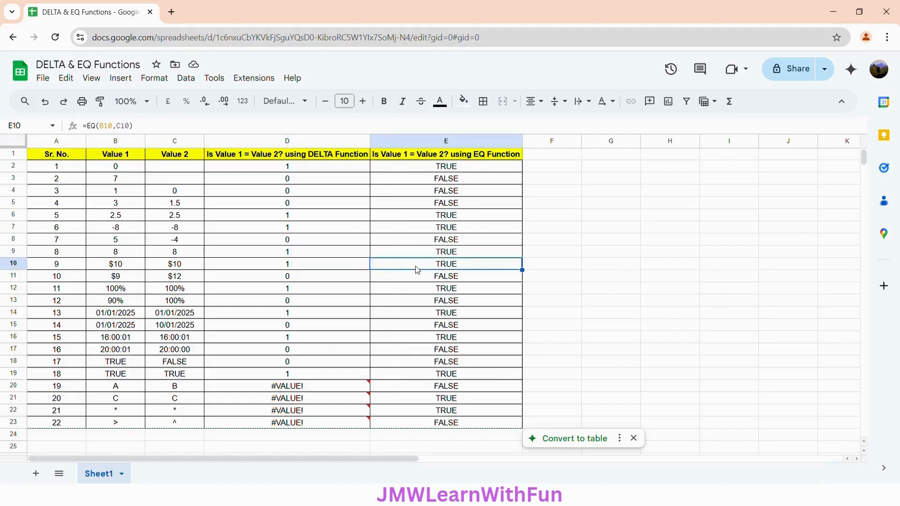
pyautogui.click(297, 280)
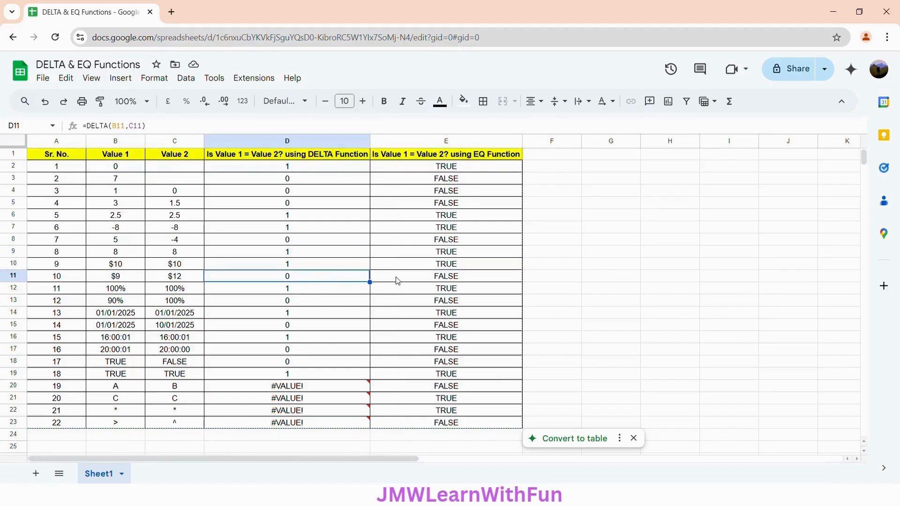
pyautogui.click(400, 280)
pyautogui.click(327, 288)
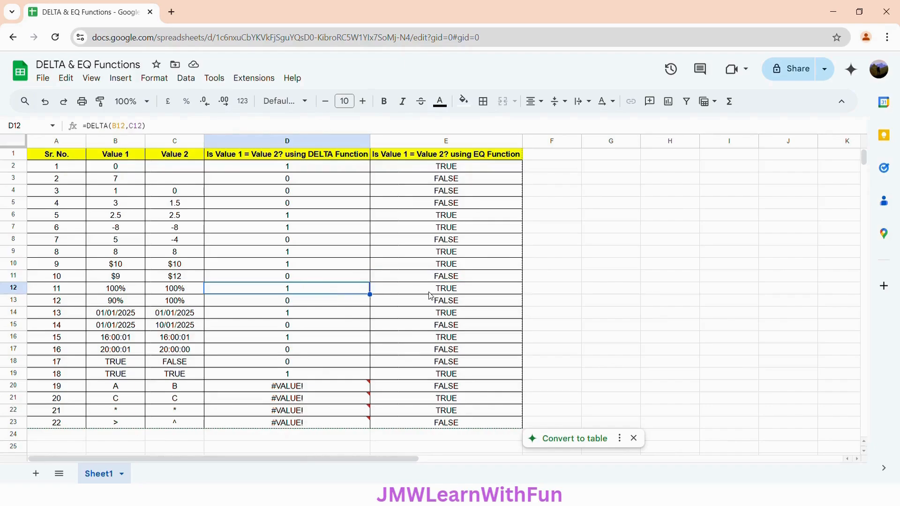
pyautogui.click(426, 293)
pyautogui.click(334, 302)
pyautogui.click(431, 302)
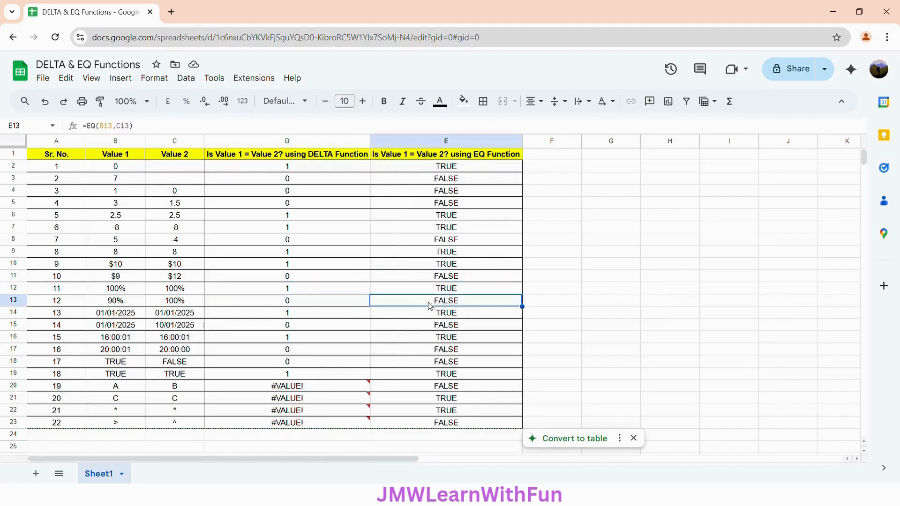
# - Compare the DELTA and EQ results for the date, time and logical pairs in rows 14 to 19
pyautogui.click(330, 318)
pyautogui.click(414, 318)
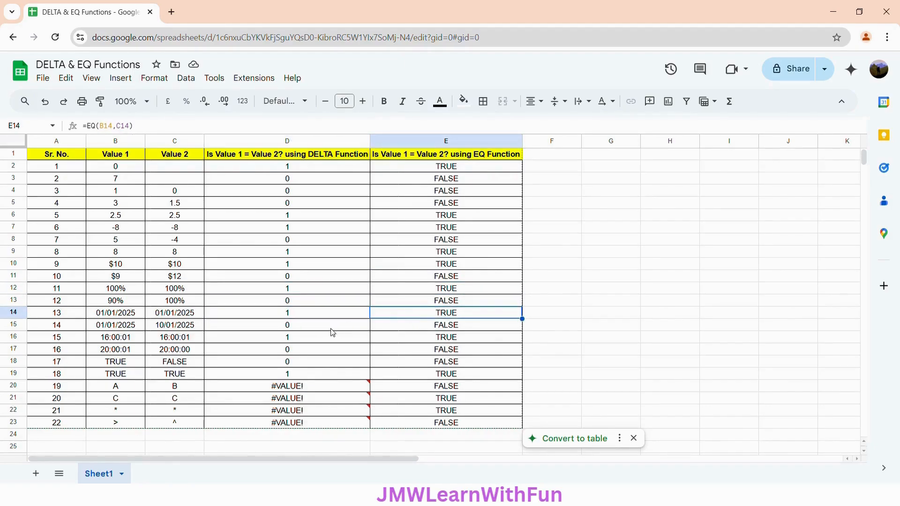
pyautogui.click(322, 329)
pyautogui.click(412, 329)
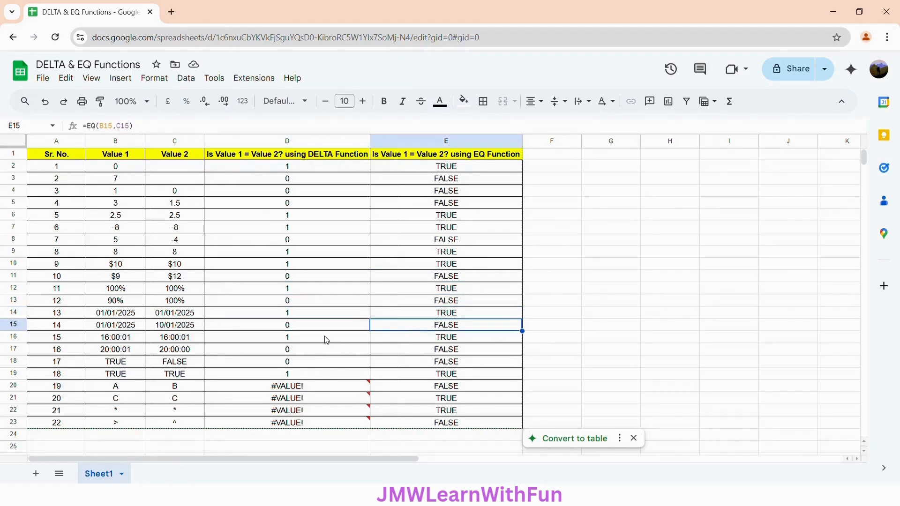
pyautogui.click(326, 339)
pyautogui.click(399, 341)
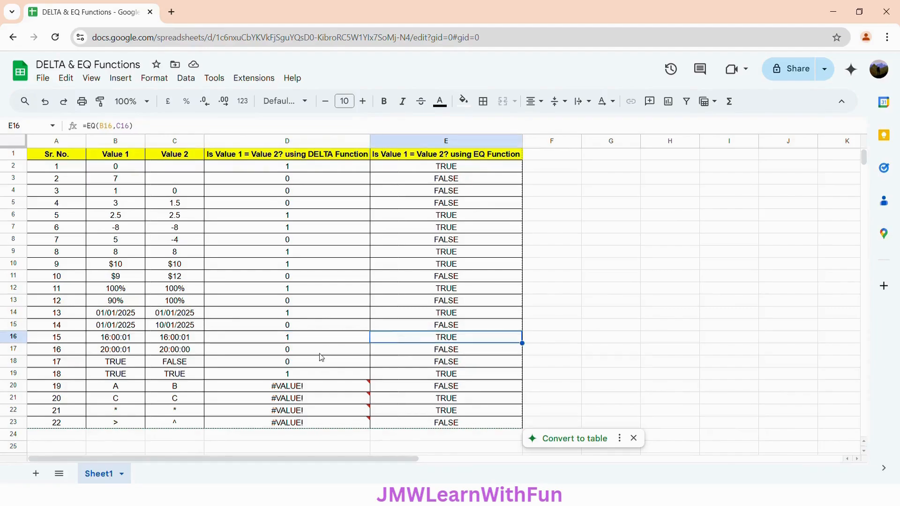
pyautogui.moveTo(318, 353); pyautogui.dragTo(413, 369)
pyautogui.click(309, 374)
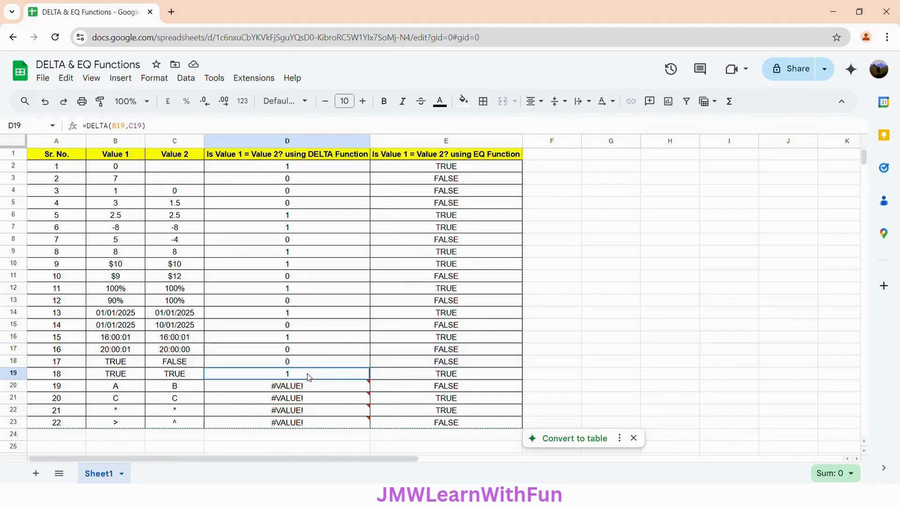
pyautogui.click(427, 378)
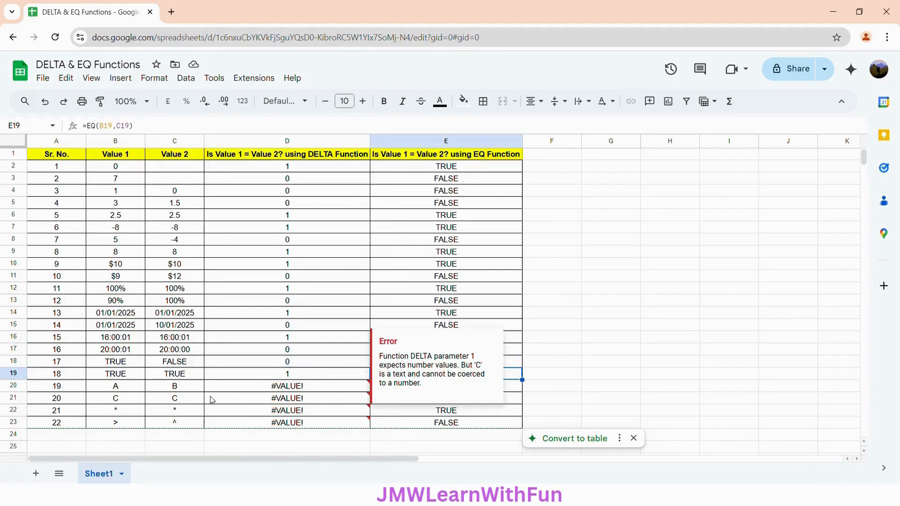
# - Check the text pairs in rows 20 and 21 against their EQ results and the DELTA error details
pyautogui.click(125, 389)
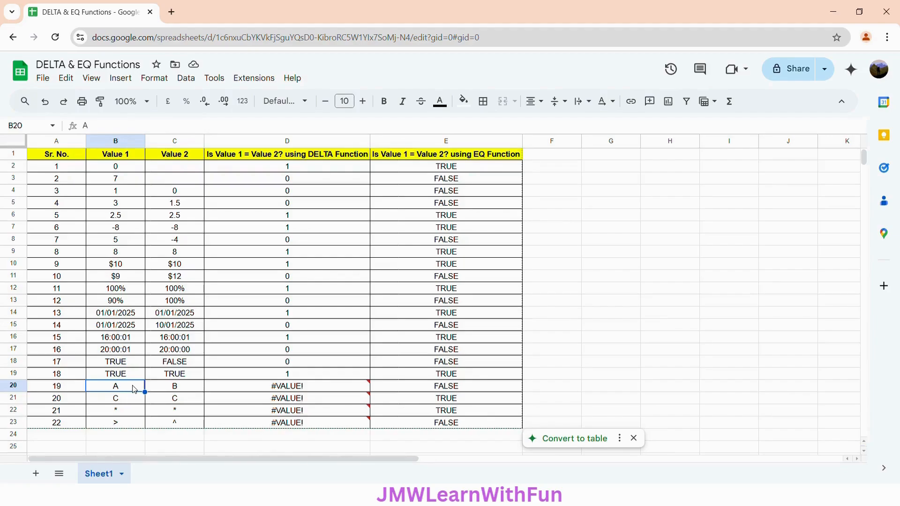
pyautogui.click(185, 390)
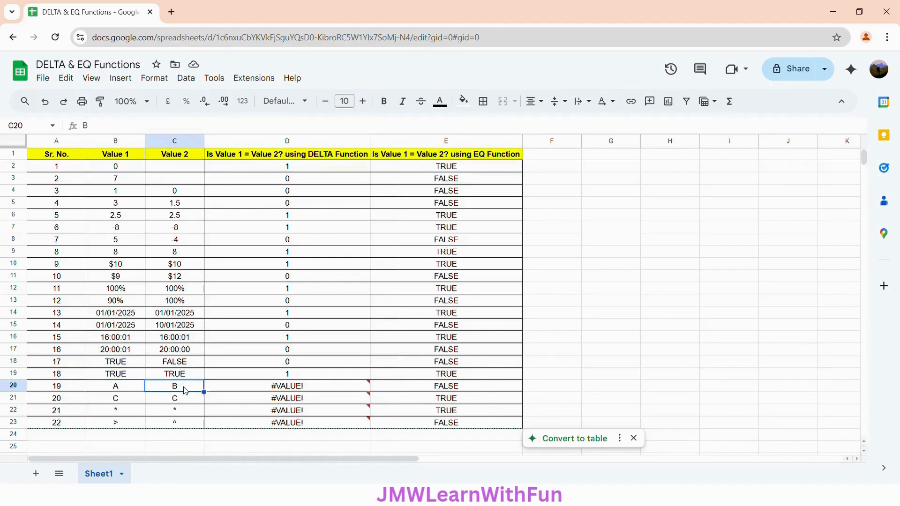
pyautogui.click(445, 392)
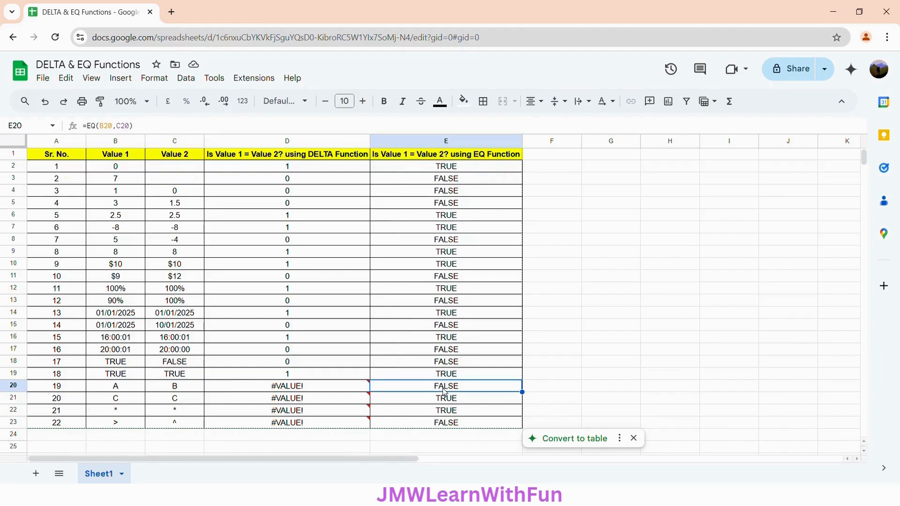
pyautogui.click(118, 402)
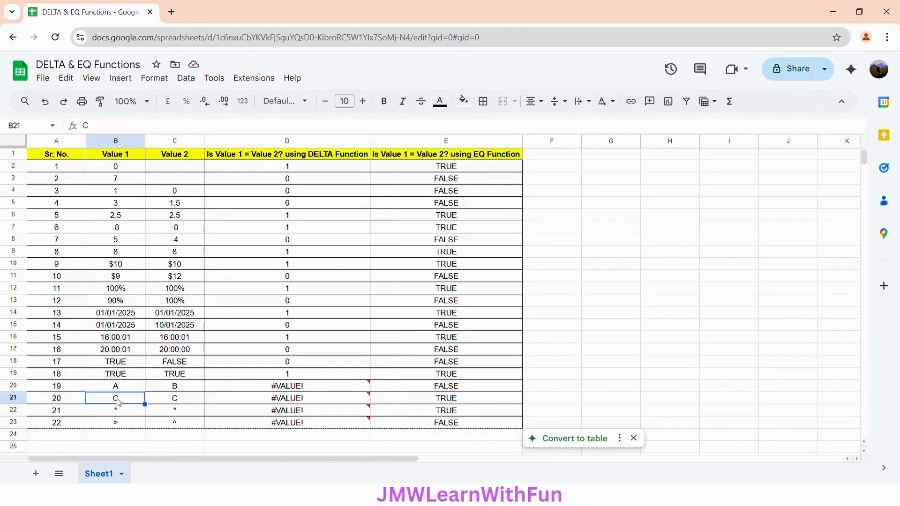
pyautogui.click(180, 402)
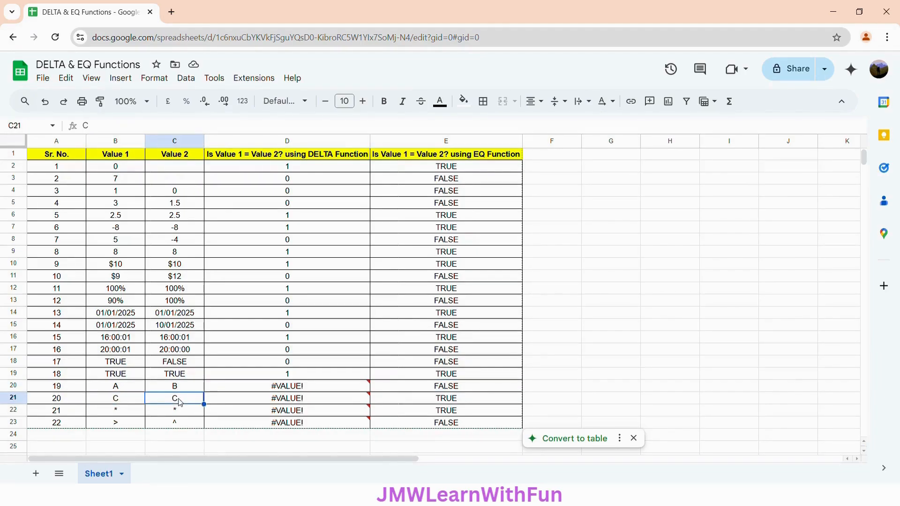
pyautogui.moveTo(312, 405)
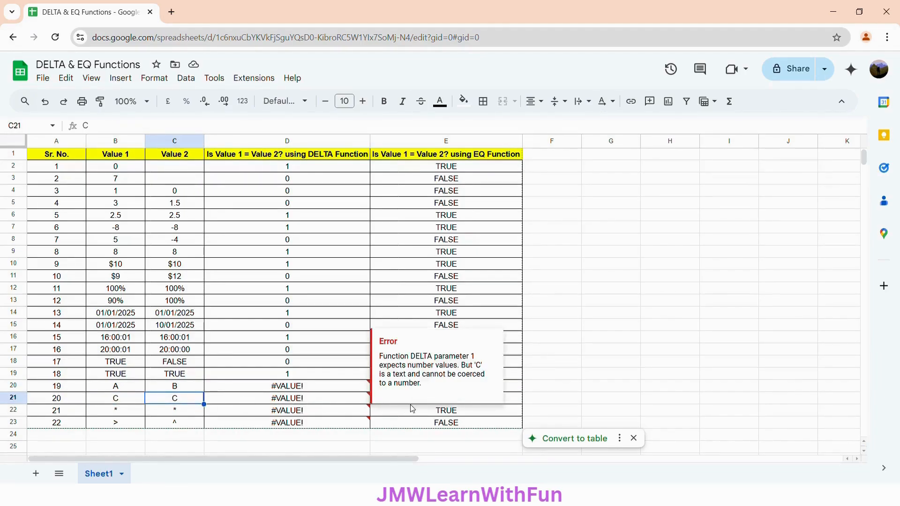
pyautogui.click(426, 402)
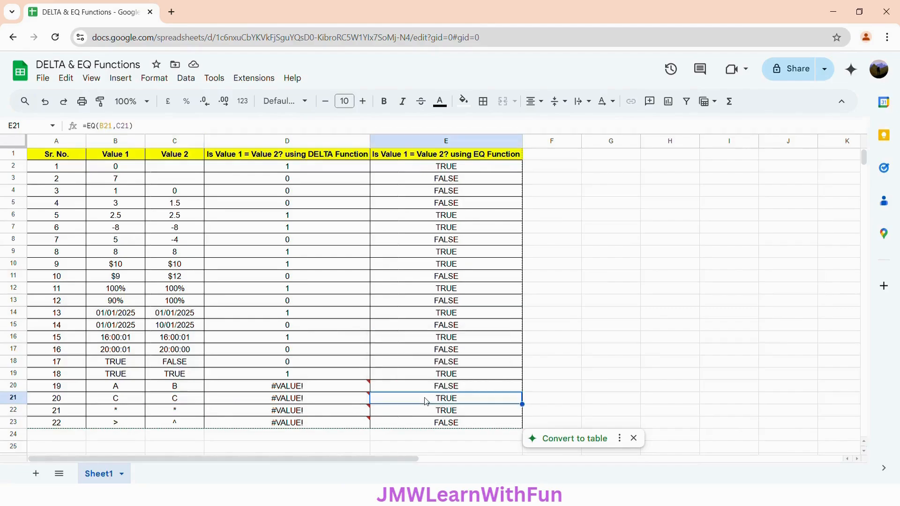
# - Check the symbol pairs in rows 22 and 23 against their EQ results
pyautogui.click(107, 414)
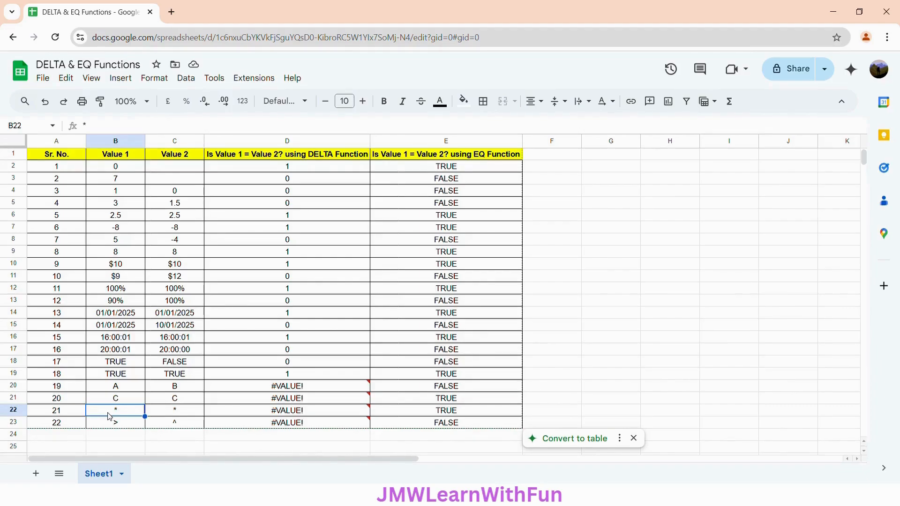
pyautogui.click(180, 416)
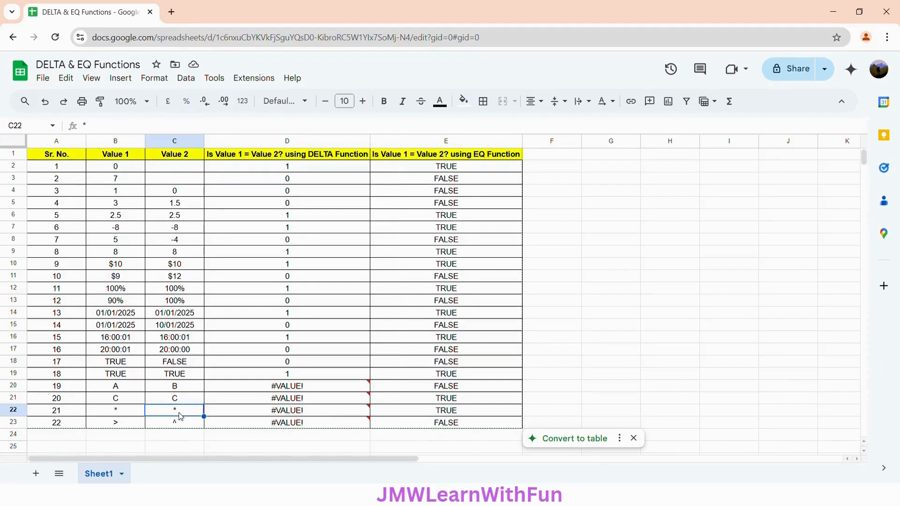
pyautogui.click(440, 415)
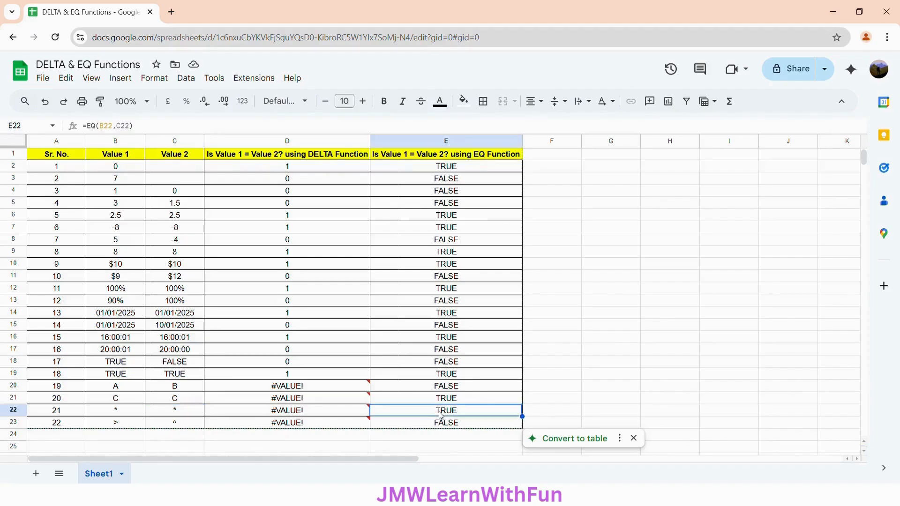
pyautogui.click(128, 424)
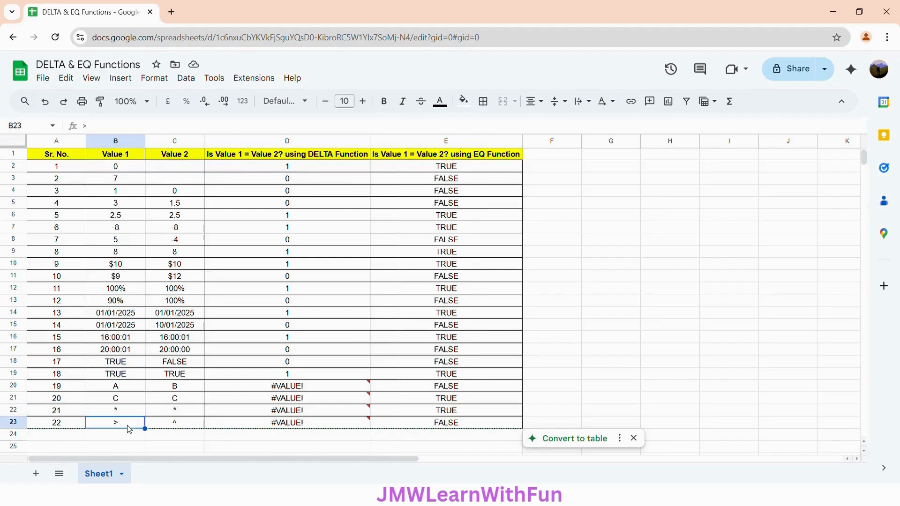
pyautogui.click(189, 426)
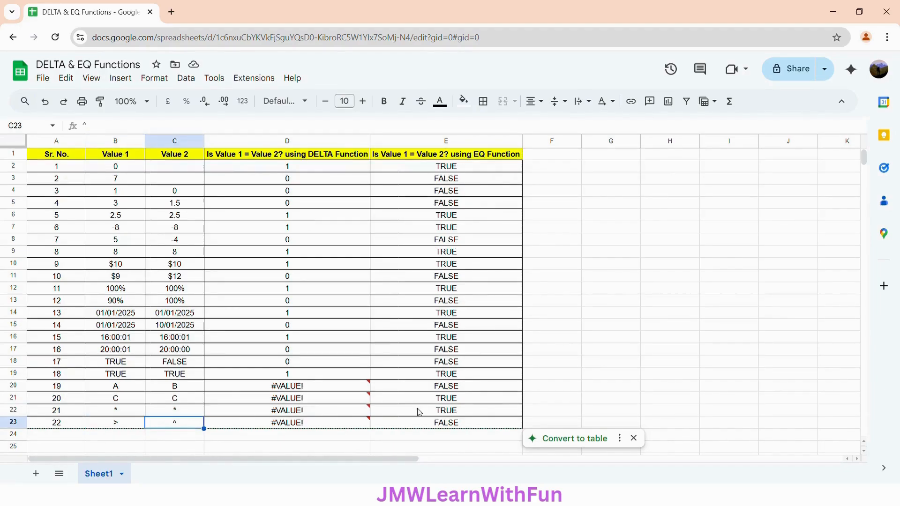
pyautogui.click(482, 427)
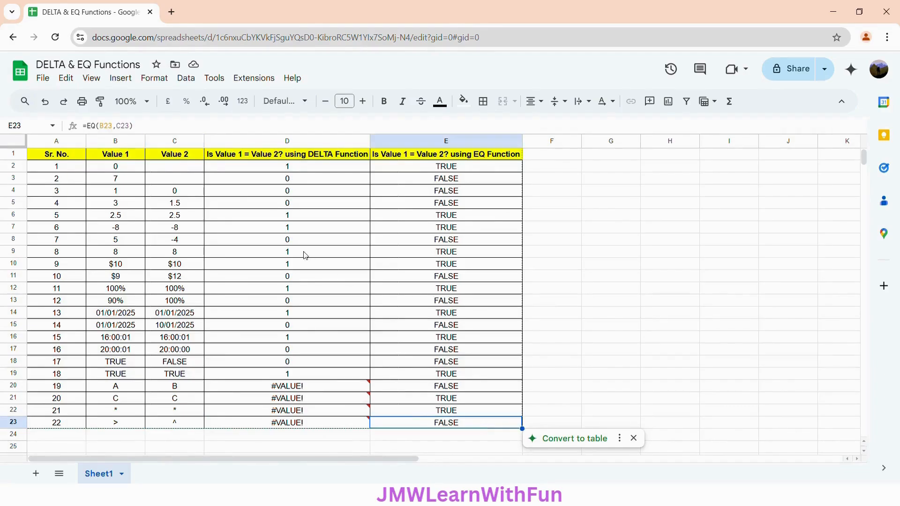
# - Review the DELTA formula in cell D2 alongside the EQ formula in cell E2
pyautogui.click(313, 170)
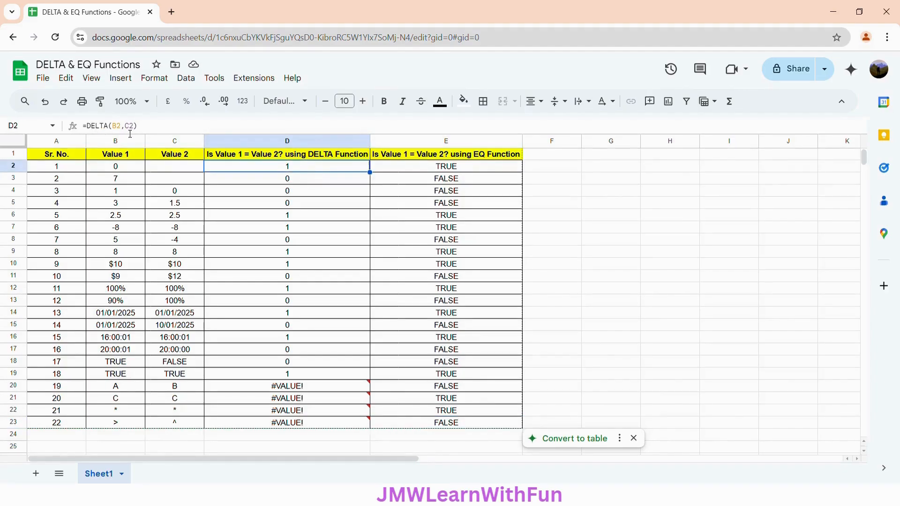
pyautogui.click(401, 171)
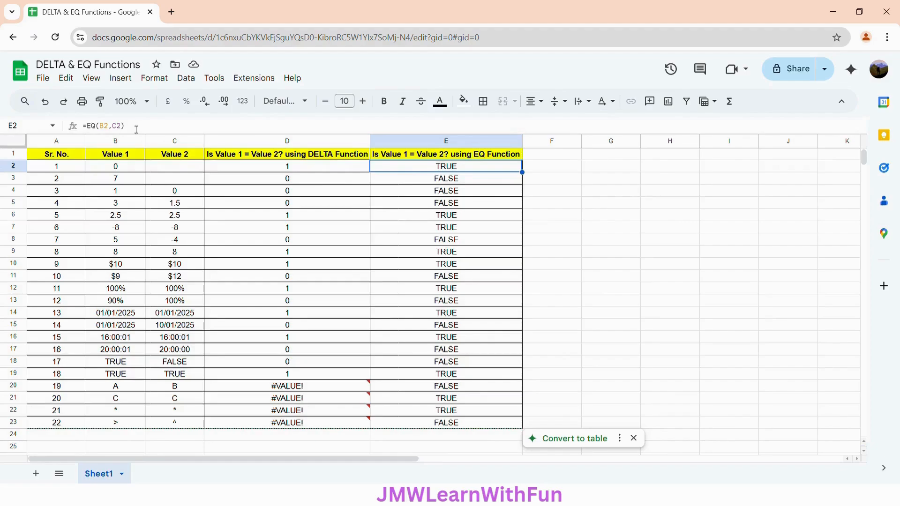